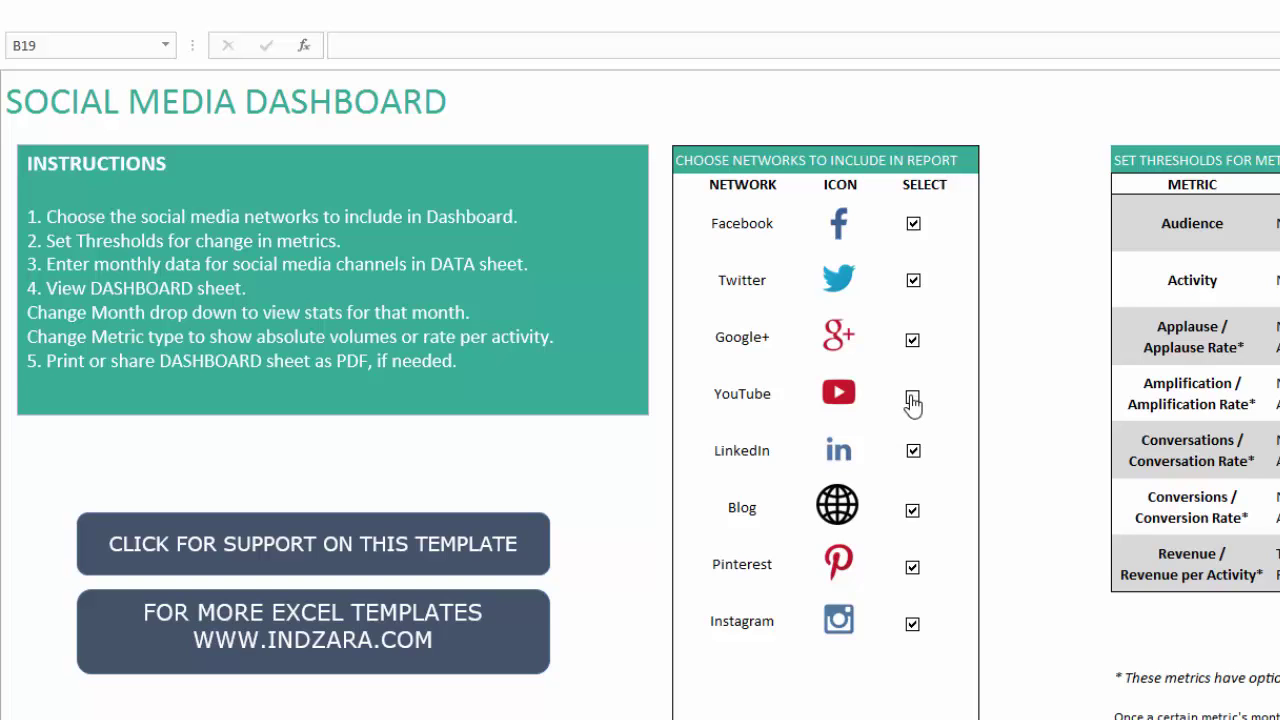
Exclude YouTube from the networks in the report and include it again
left_click(912, 399)
left_click(913, 399)
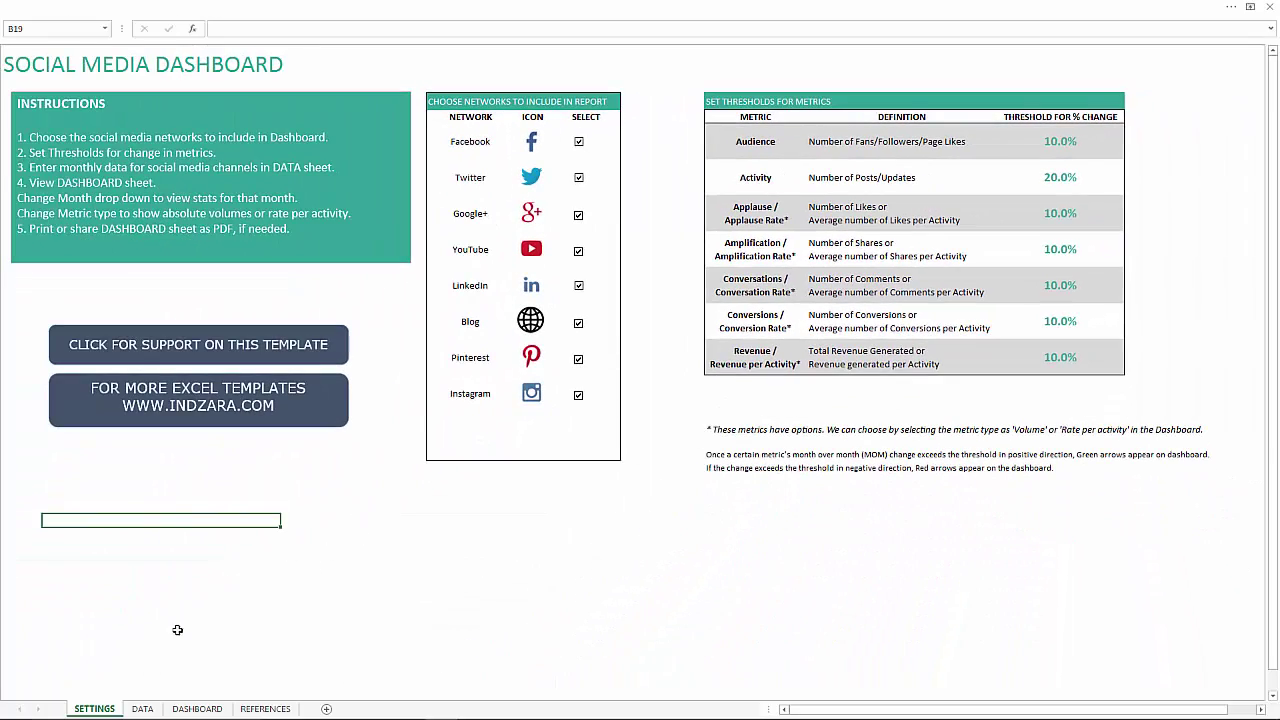
Examine the monthly data columns of all social networks on the DATA sheet, from Facebook through to Pinterest and back
left_click(142, 708)
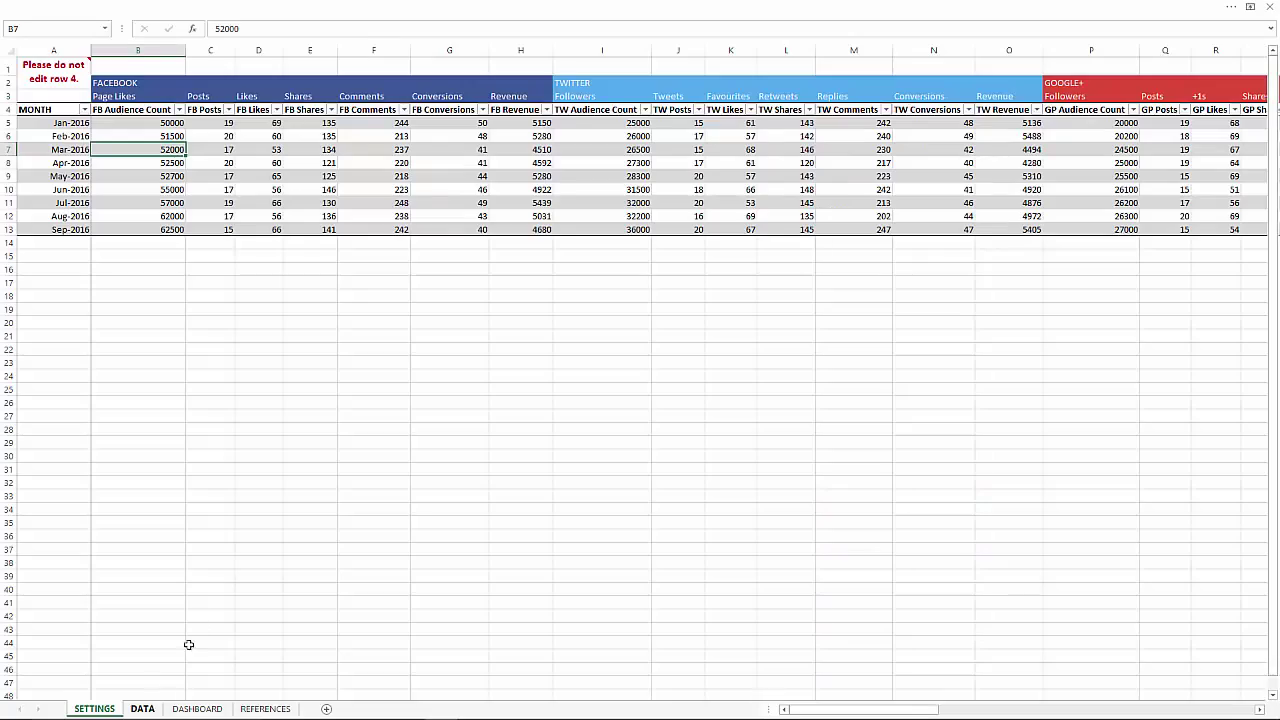
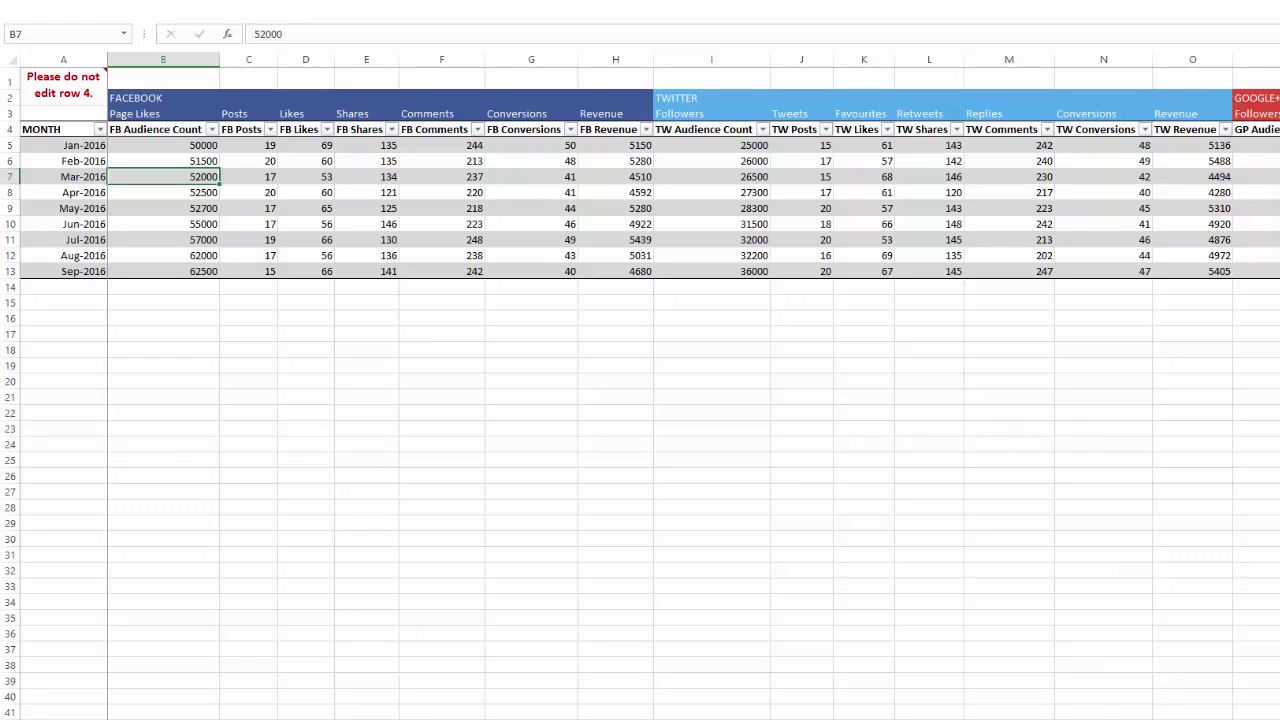
scroll(694, 386, "right", 15)
scroll(694, 386, "right", 12)
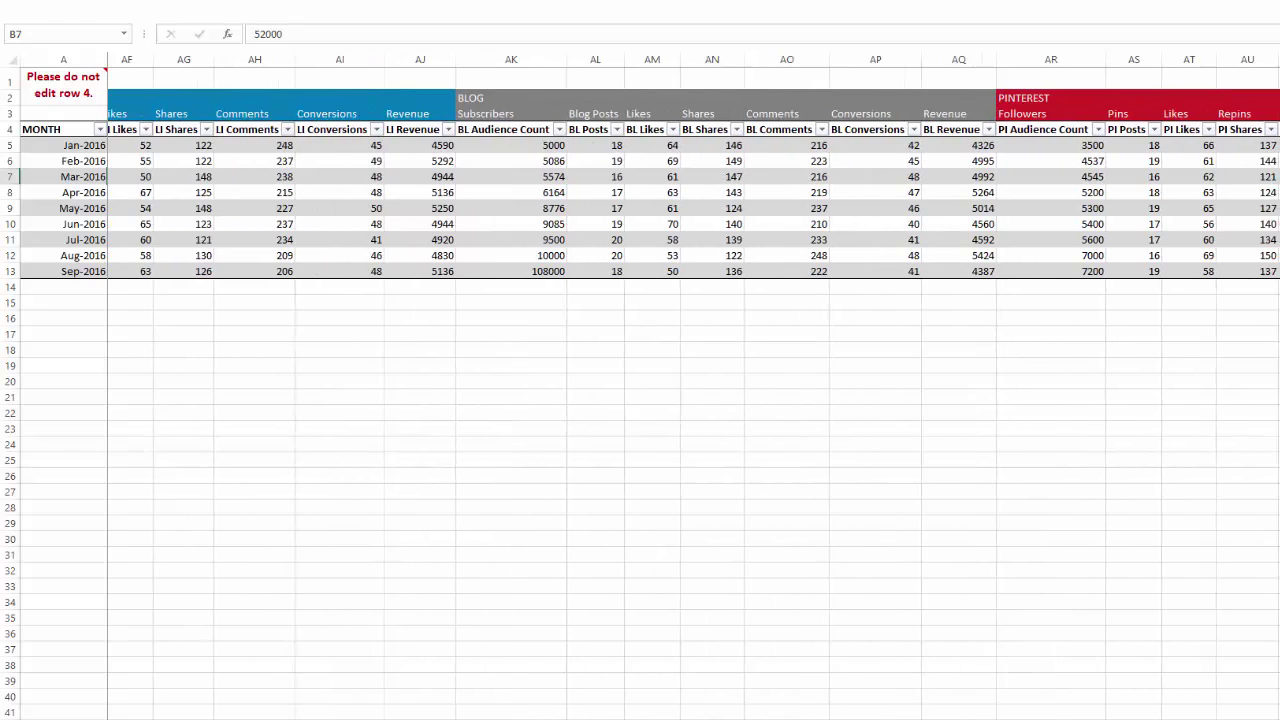
scroll(694, 386, "right", 8)
scroll(694, 386, "left", 18)
scroll(694, 386, "left", 15)
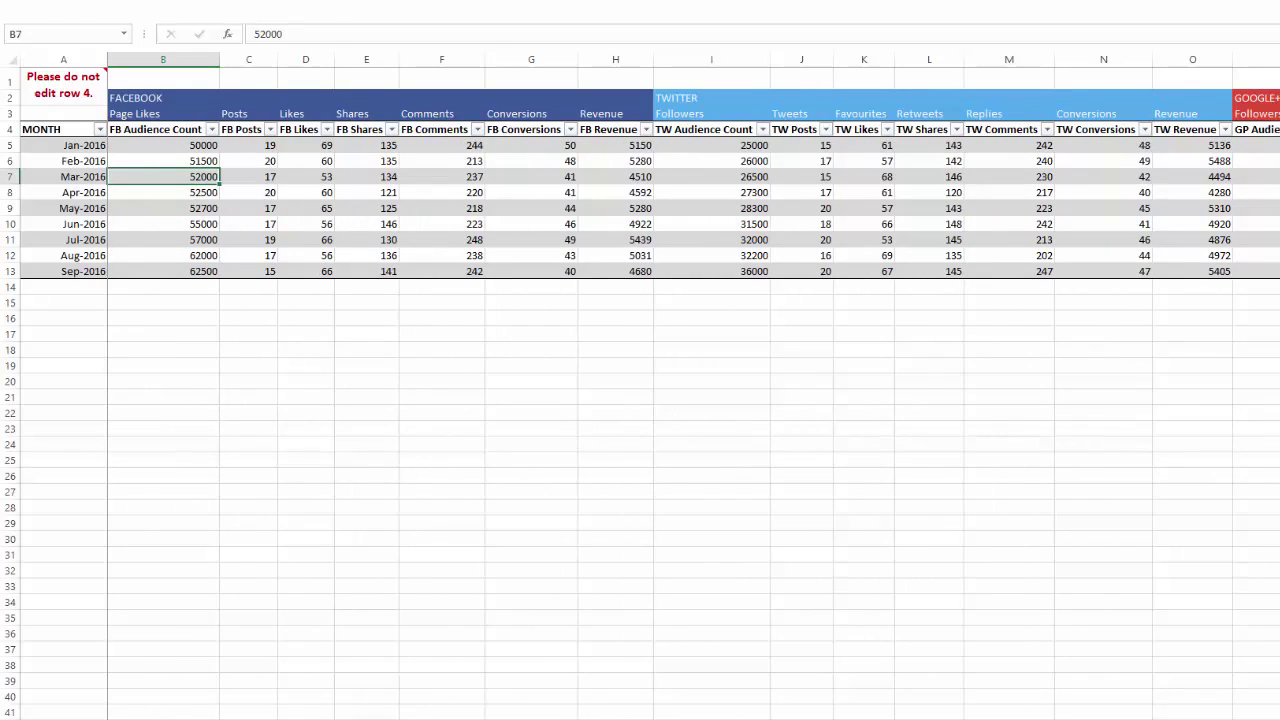
scroll(694, 386, "right", 15)
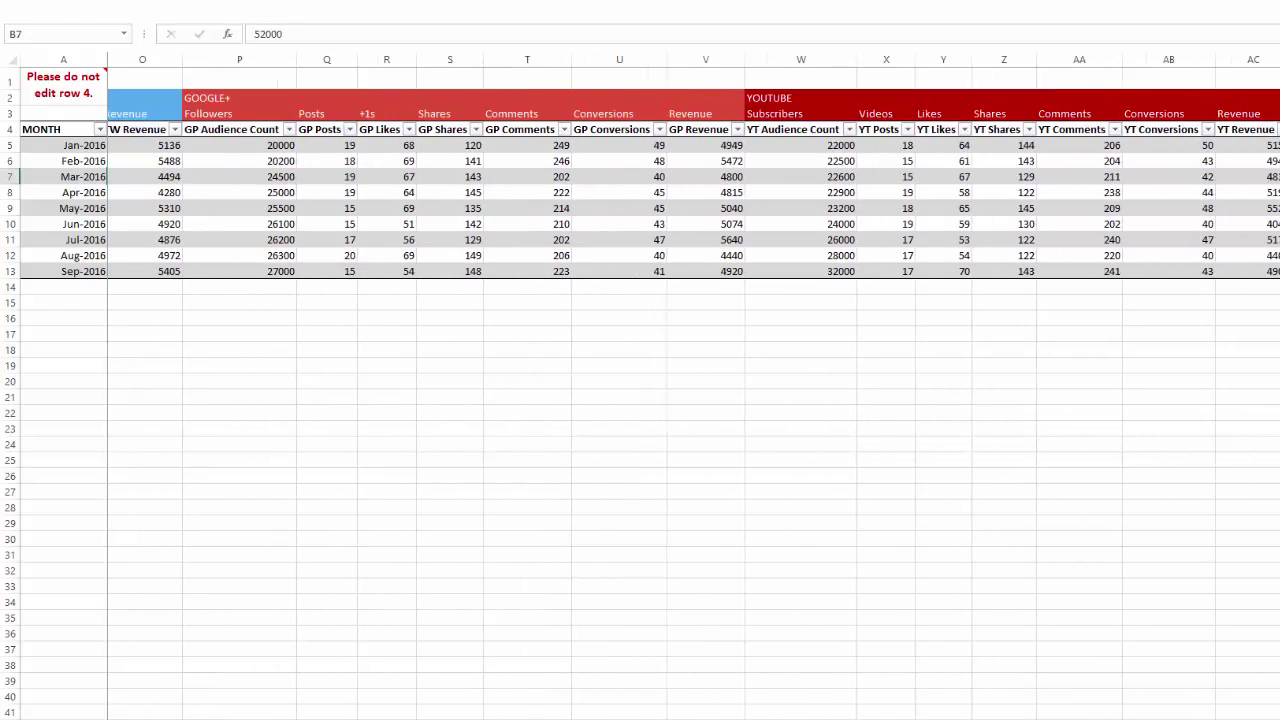
scroll(694, 386, "right", 2)
scroll(694, 386, "right", 9)
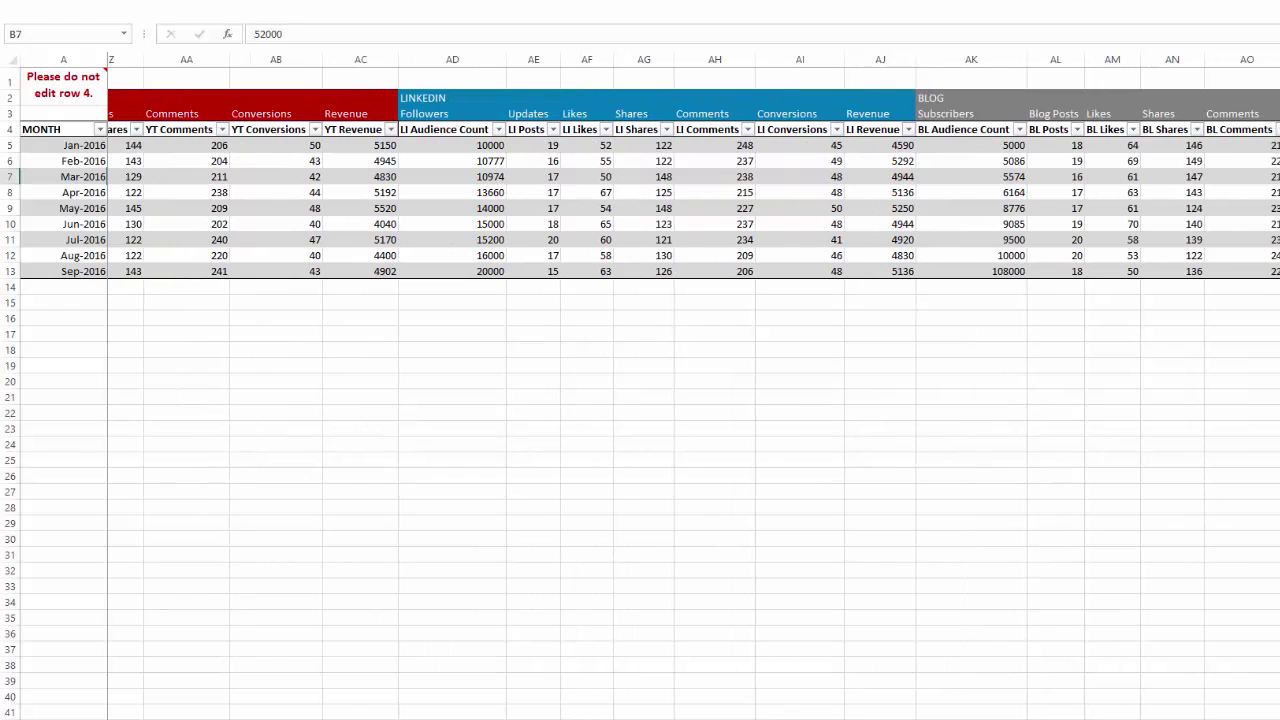
scroll(1199, 625, "left", 1)
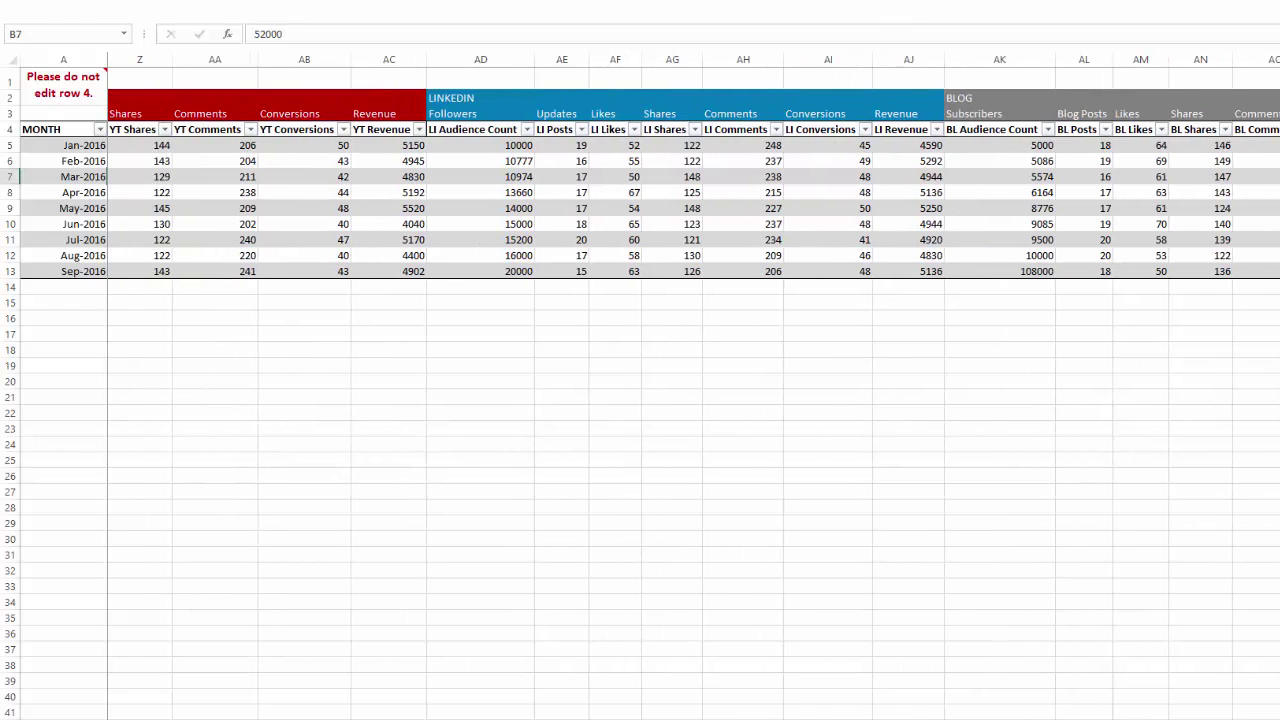
scroll(694, 386, "left", 20)
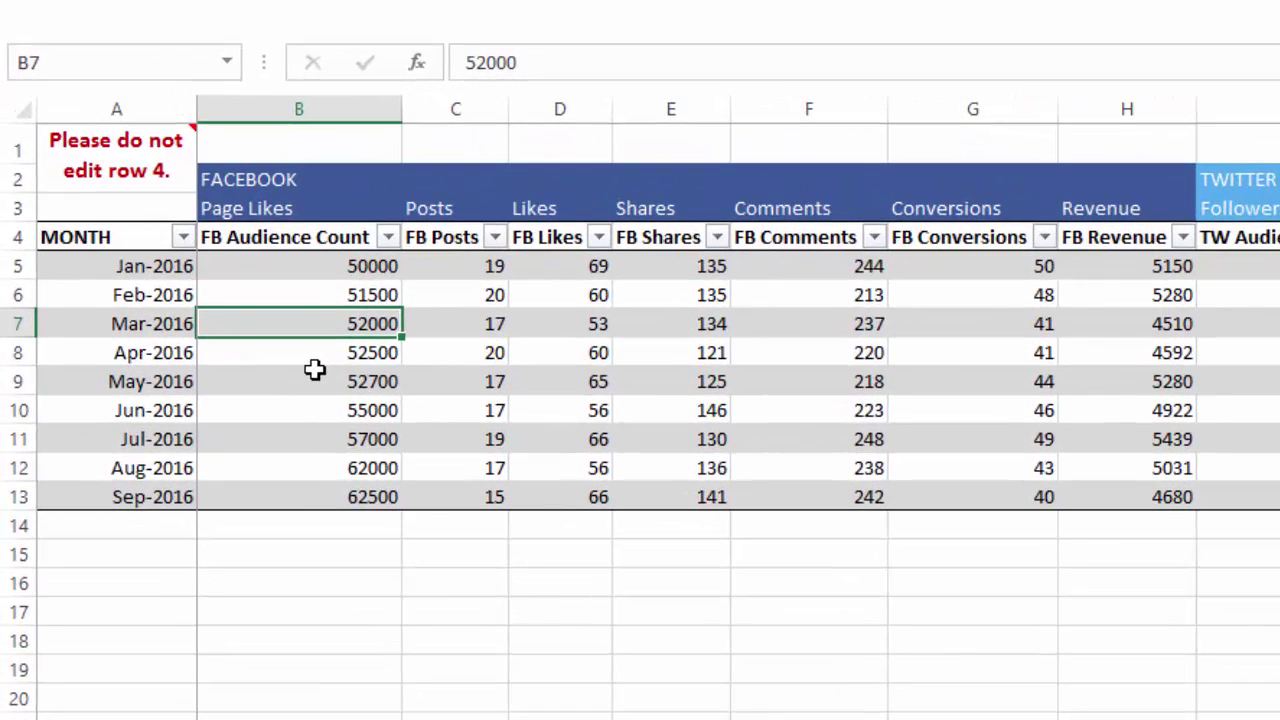
right_click(314, 328)
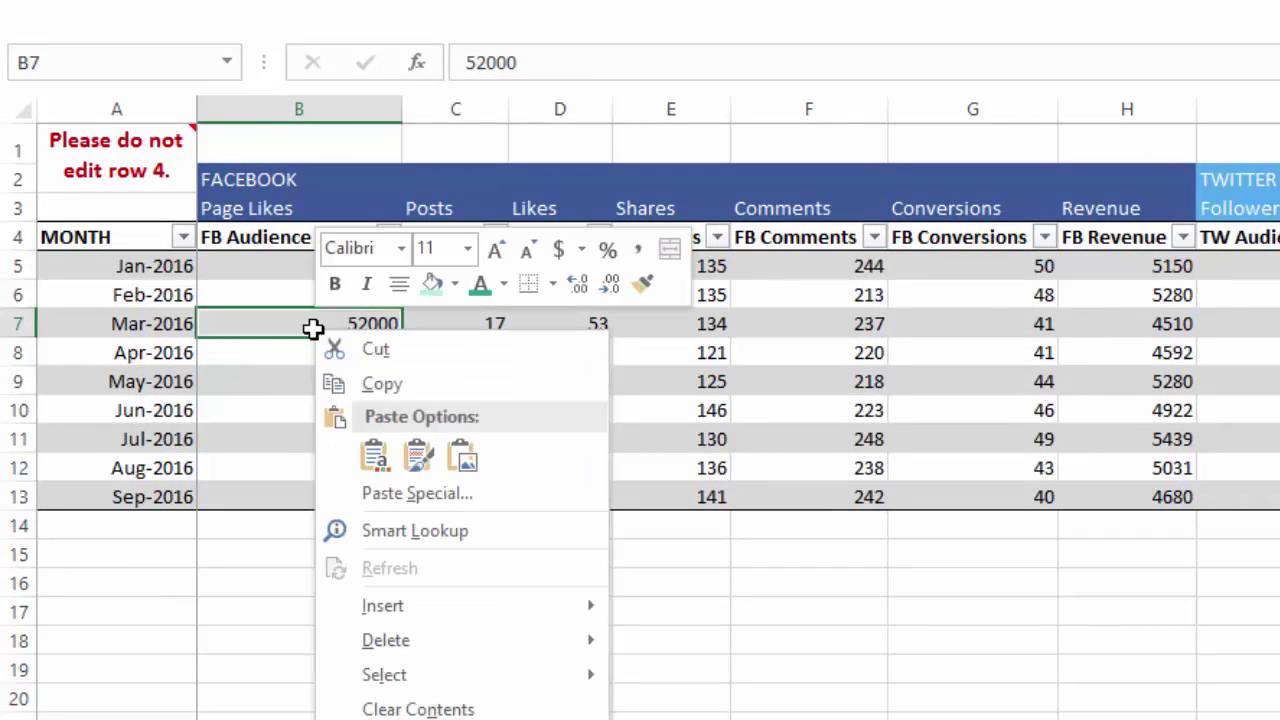
left_click(240, 330)
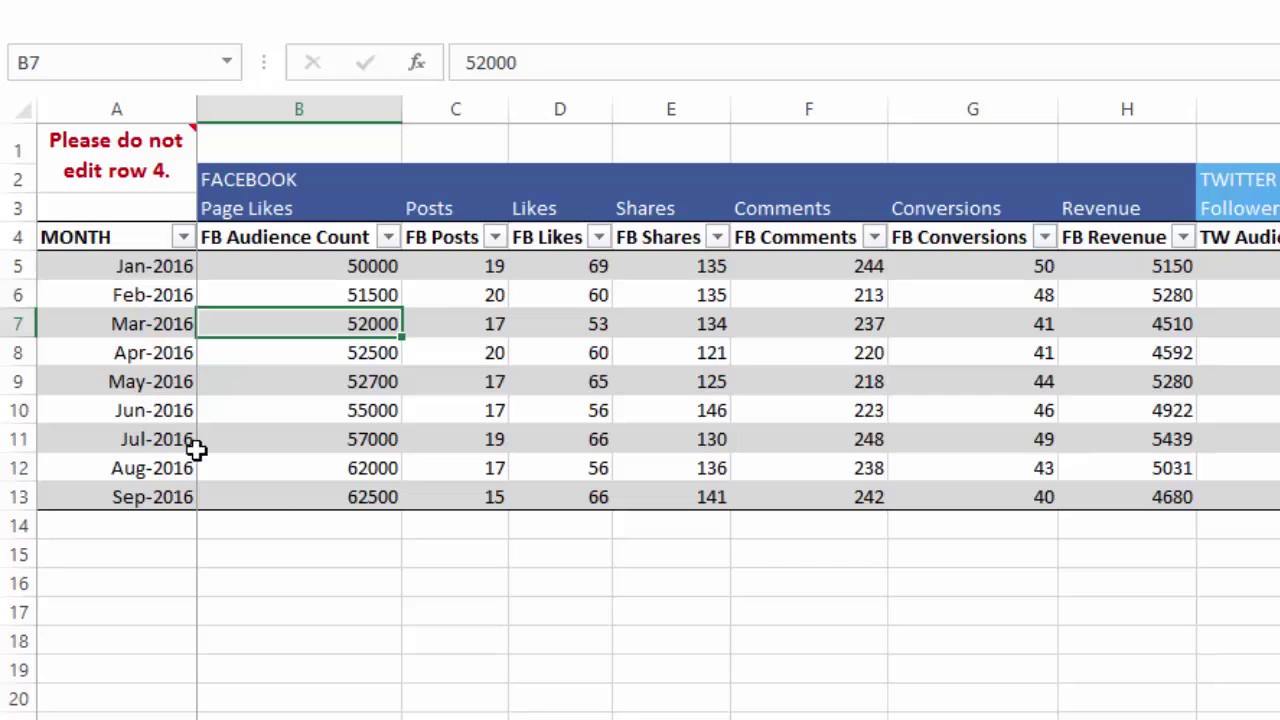
Add a new month to the data table by entering 10/1/2016 in cell A14, directly below Sep-2016
left_click(160, 528)
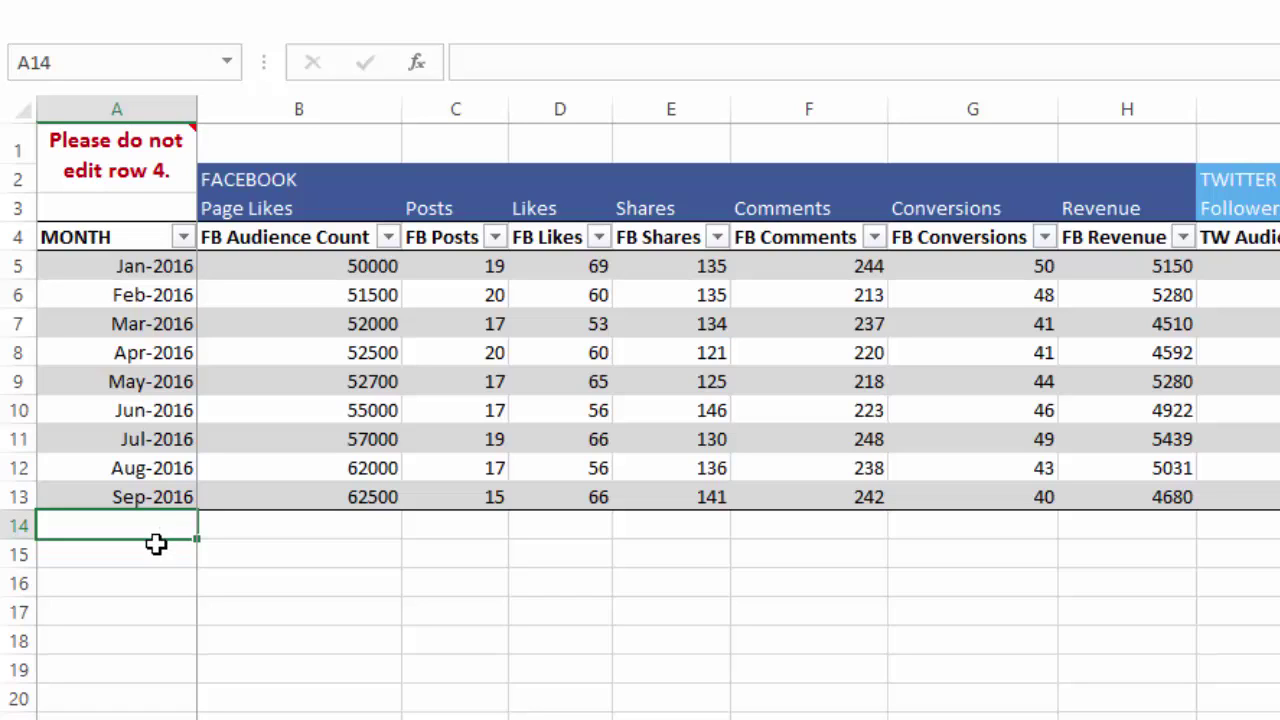
type("10/1/2016")
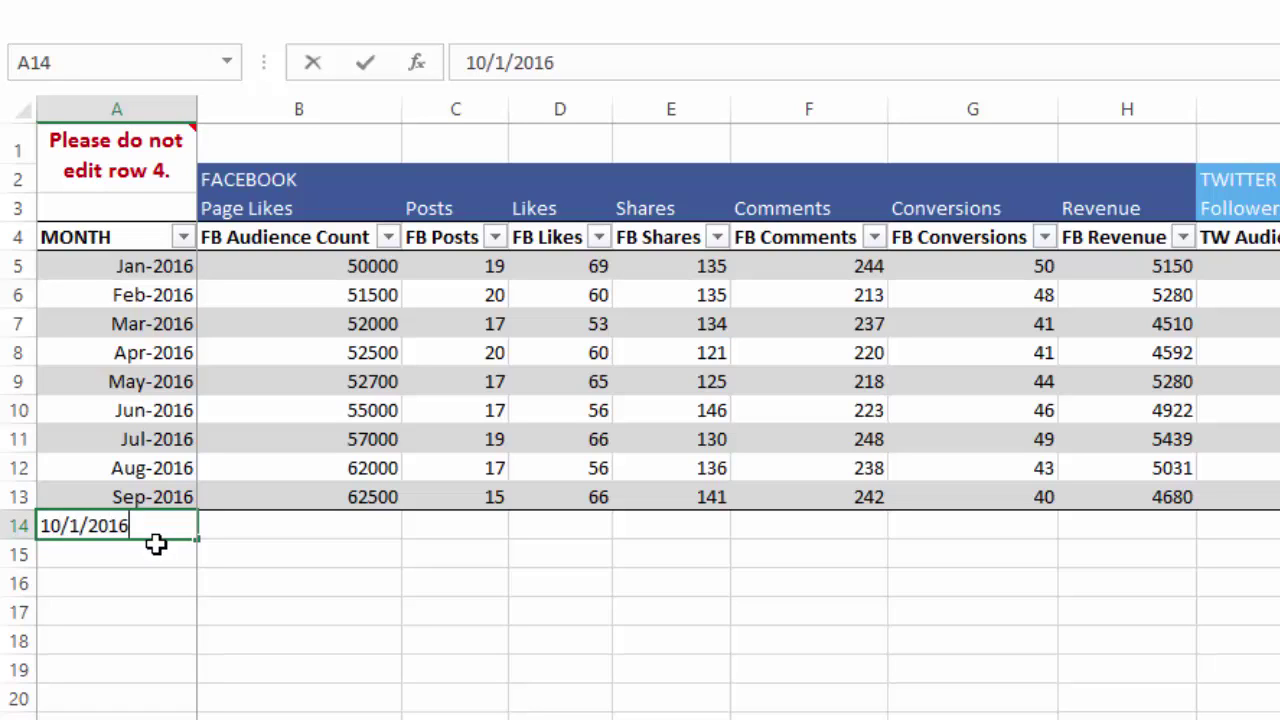
key("Return")
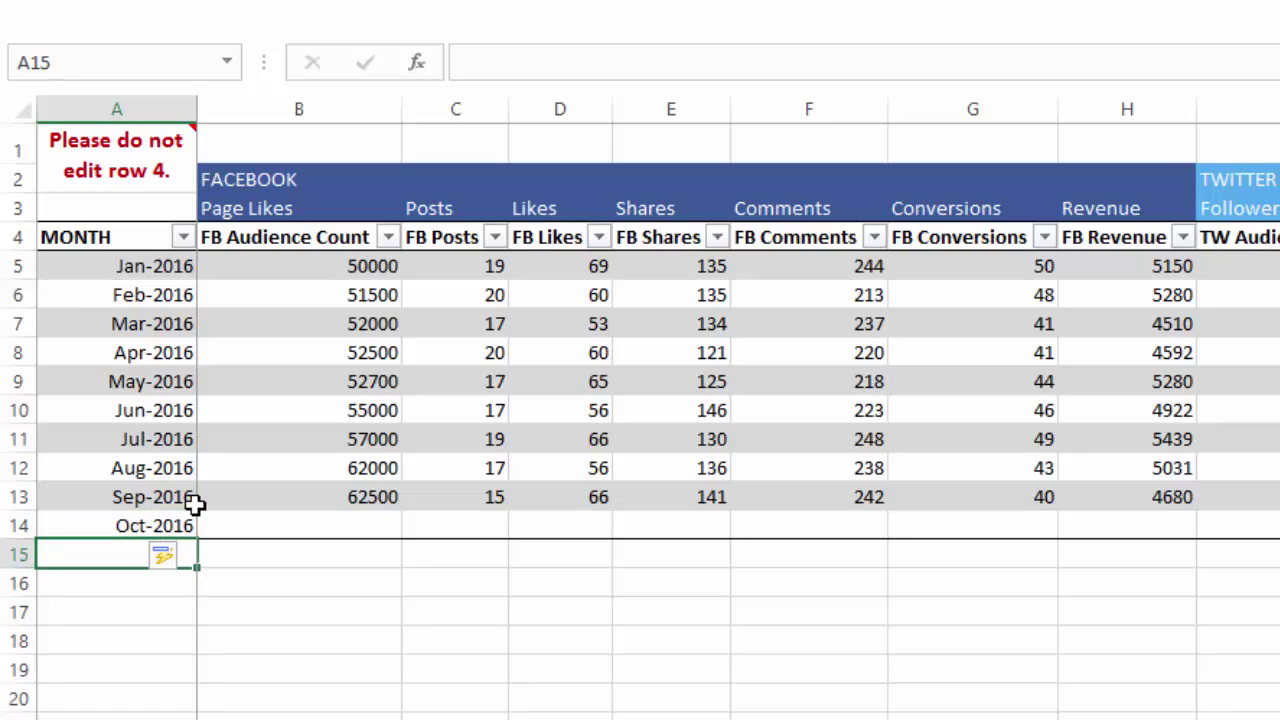
left_click(339, 626)
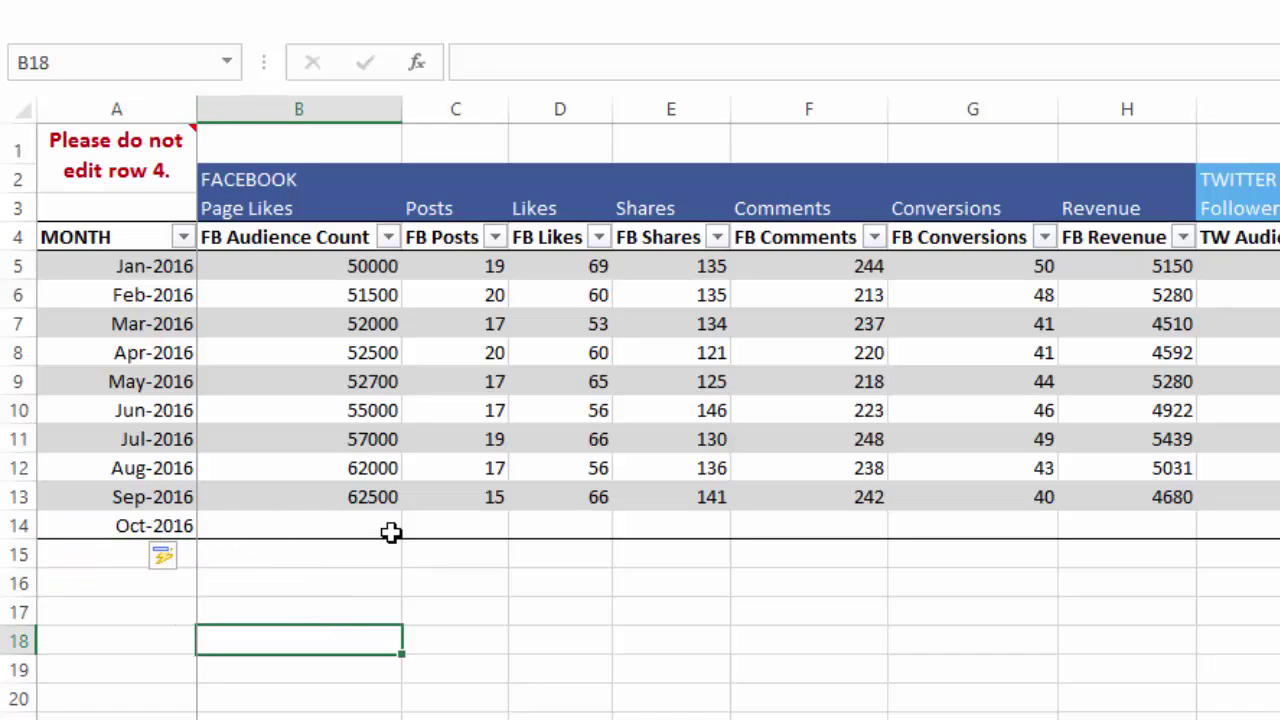
left_click(157, 525)
right_click(158, 528)
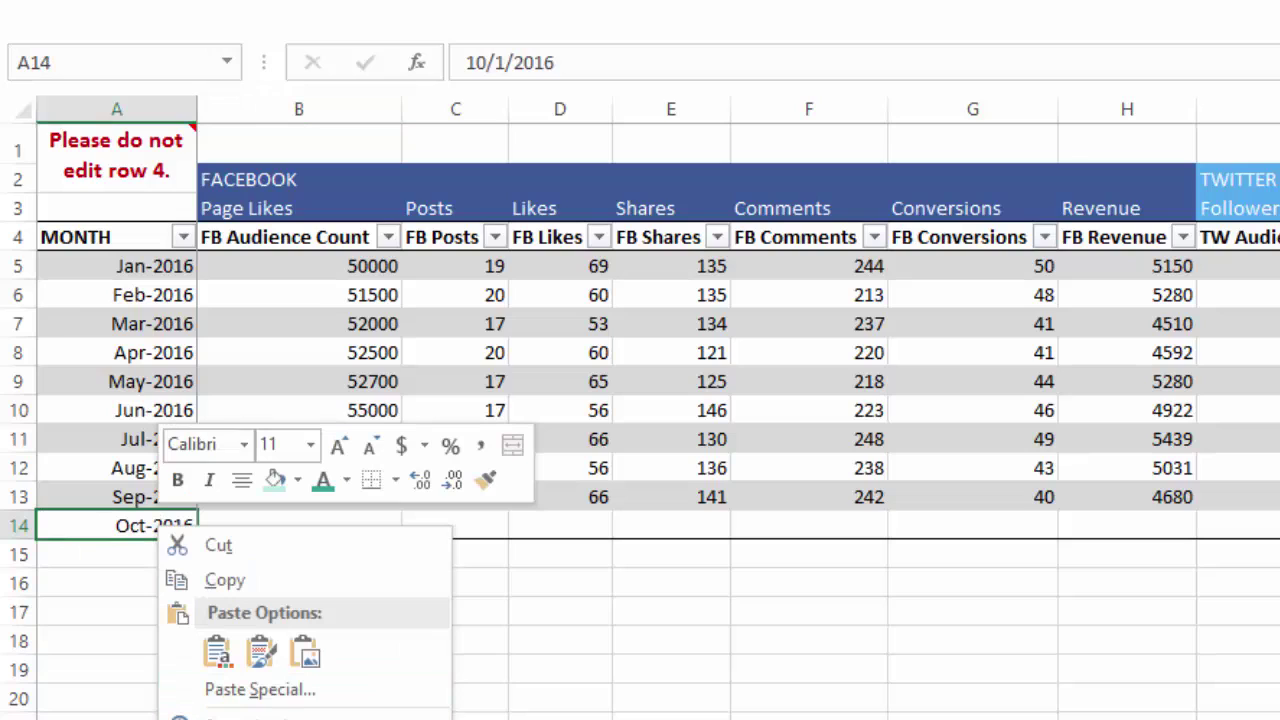
left_click(217, 655)
Enter 11/1/2016 in cell A16, leaving a blank row below the table, and clear that entry again
left_click(118, 583)
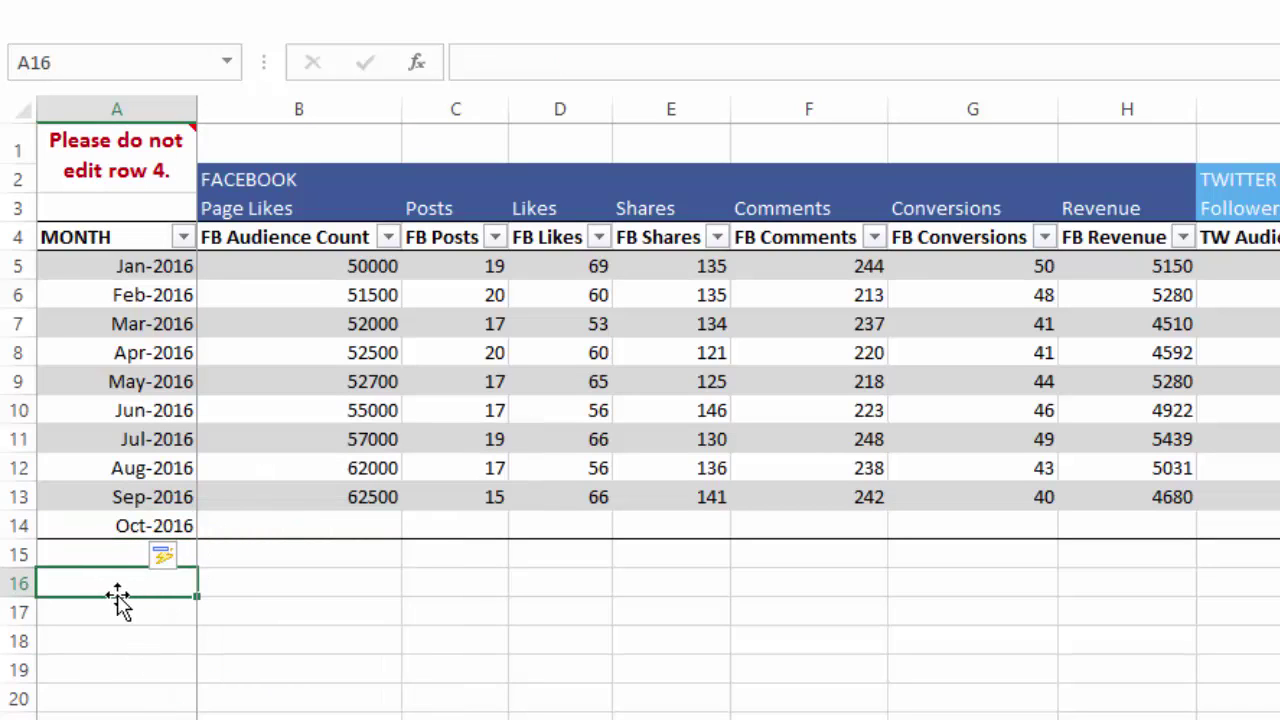
type("11/1/2016")
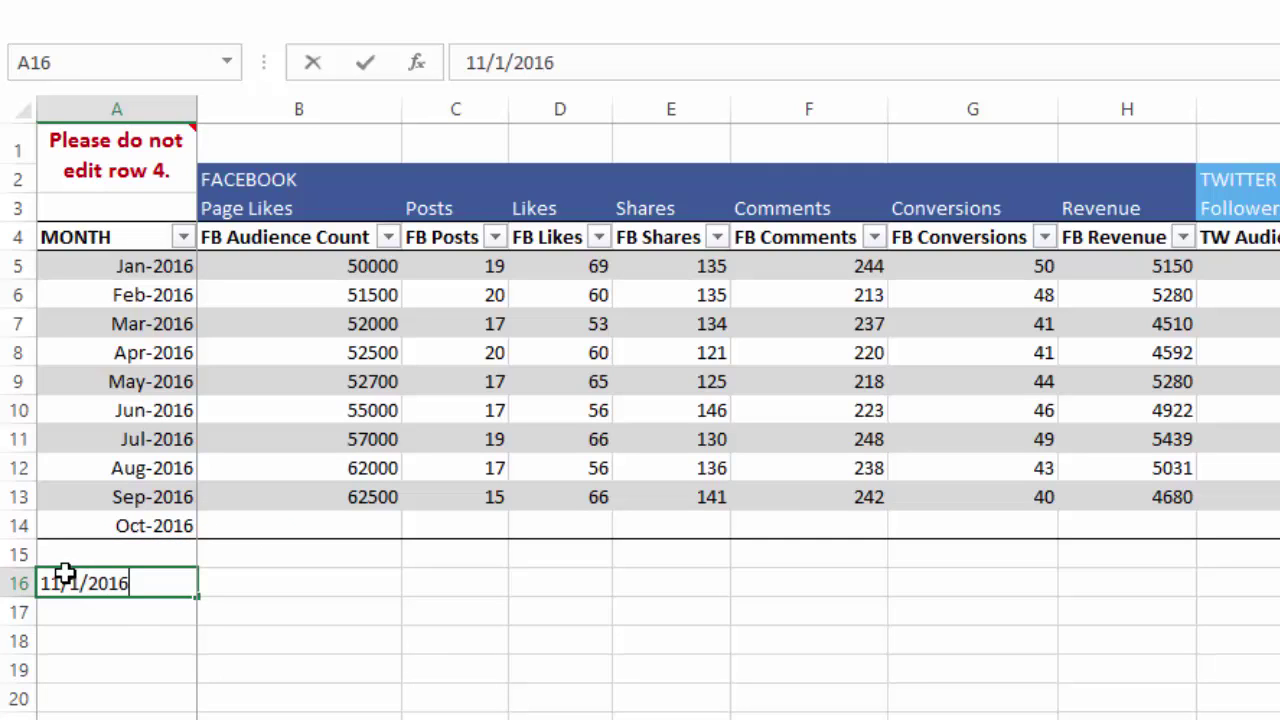
key("Return")
left_click(65, 573)
key("Delete")
key("Up")
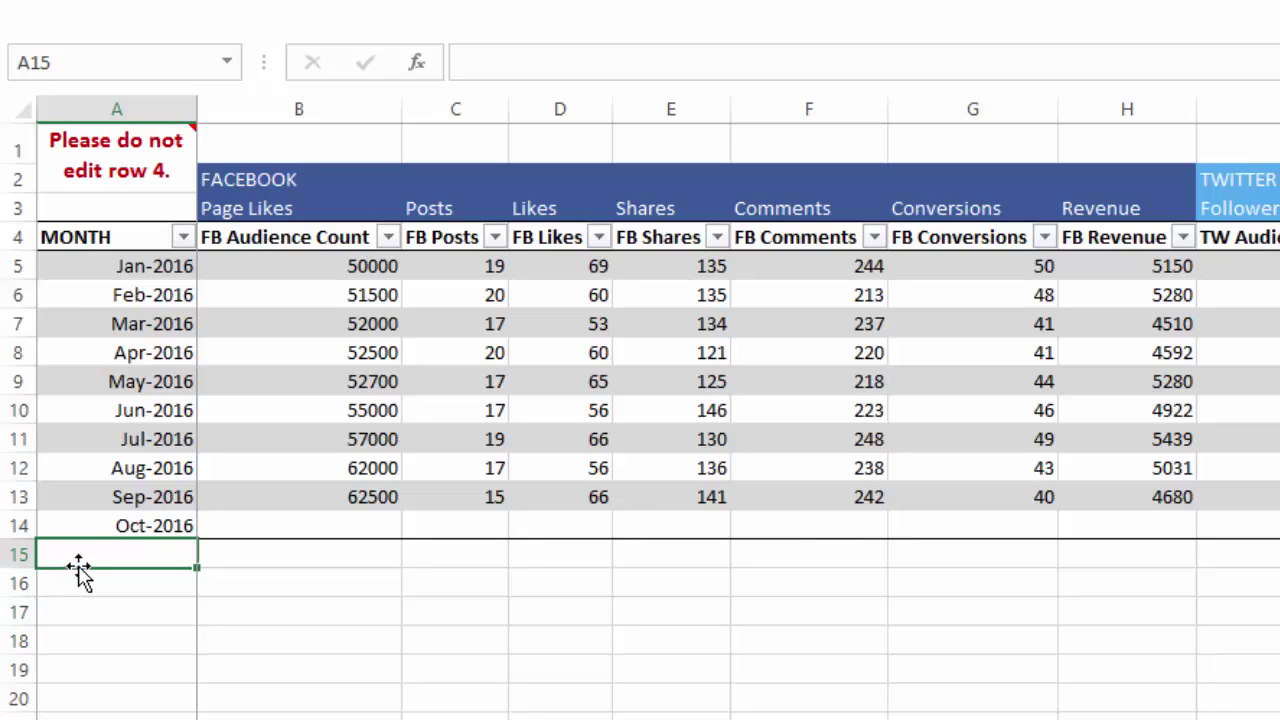
Delete the Oct-2016 row from the data table
left_click(135, 527)
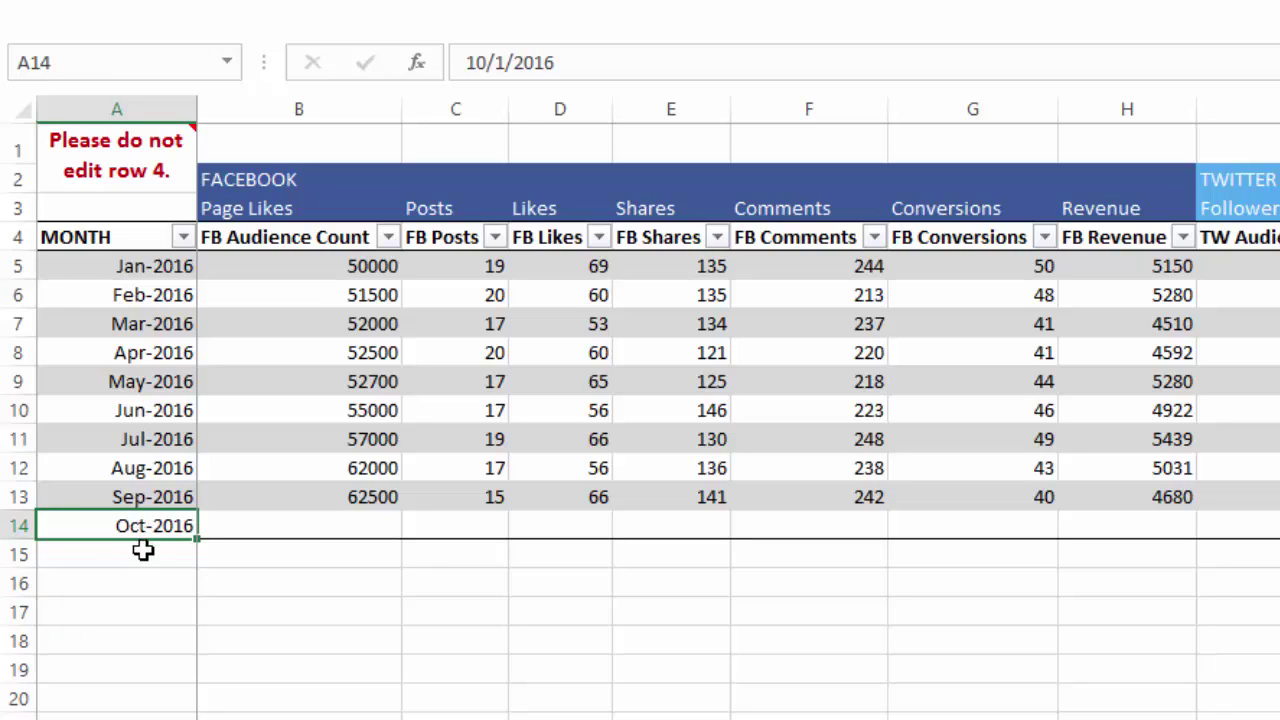
left_click(143, 548)
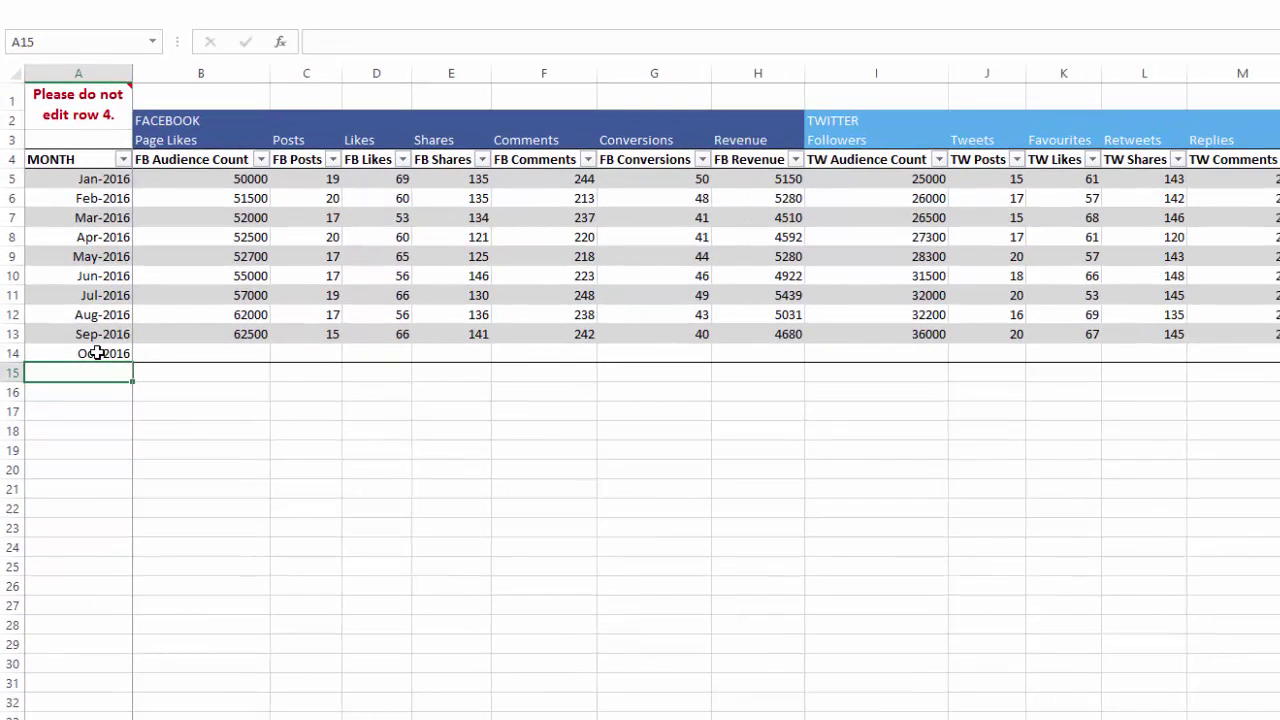
left_click(145, 525)
right_click(96, 353)
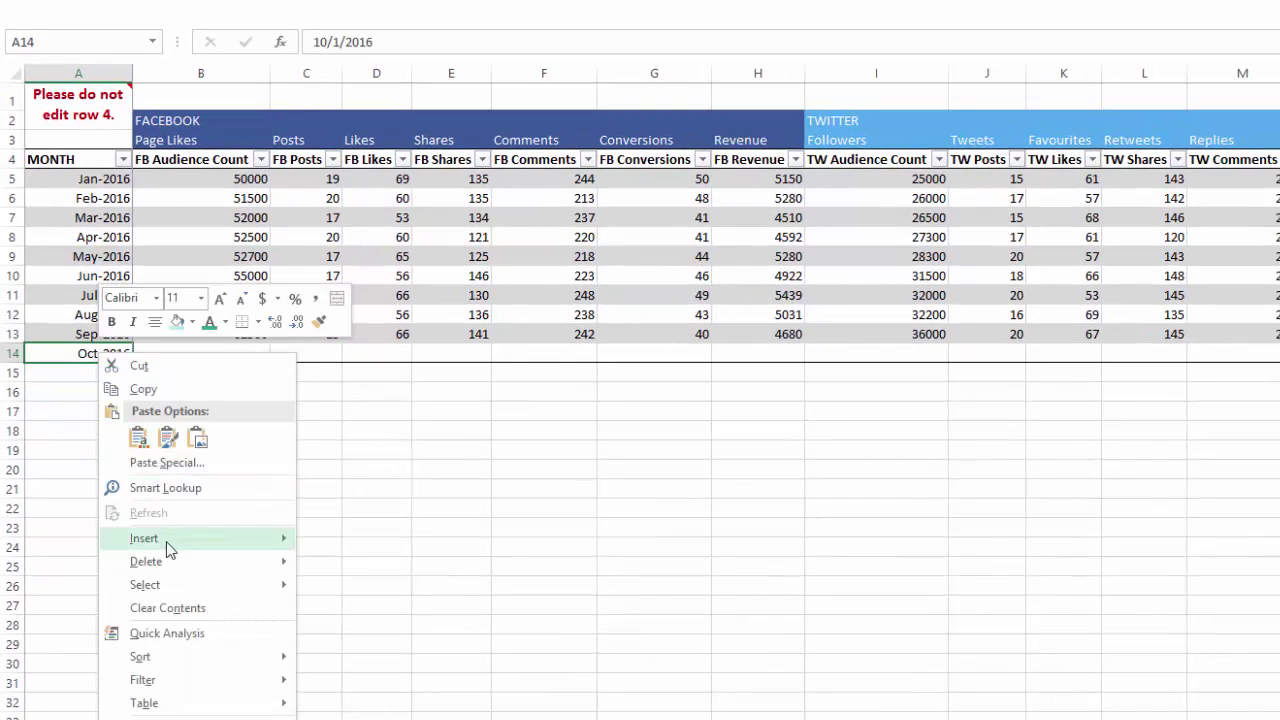
mouse_move(170, 565)
left_click(316, 587)
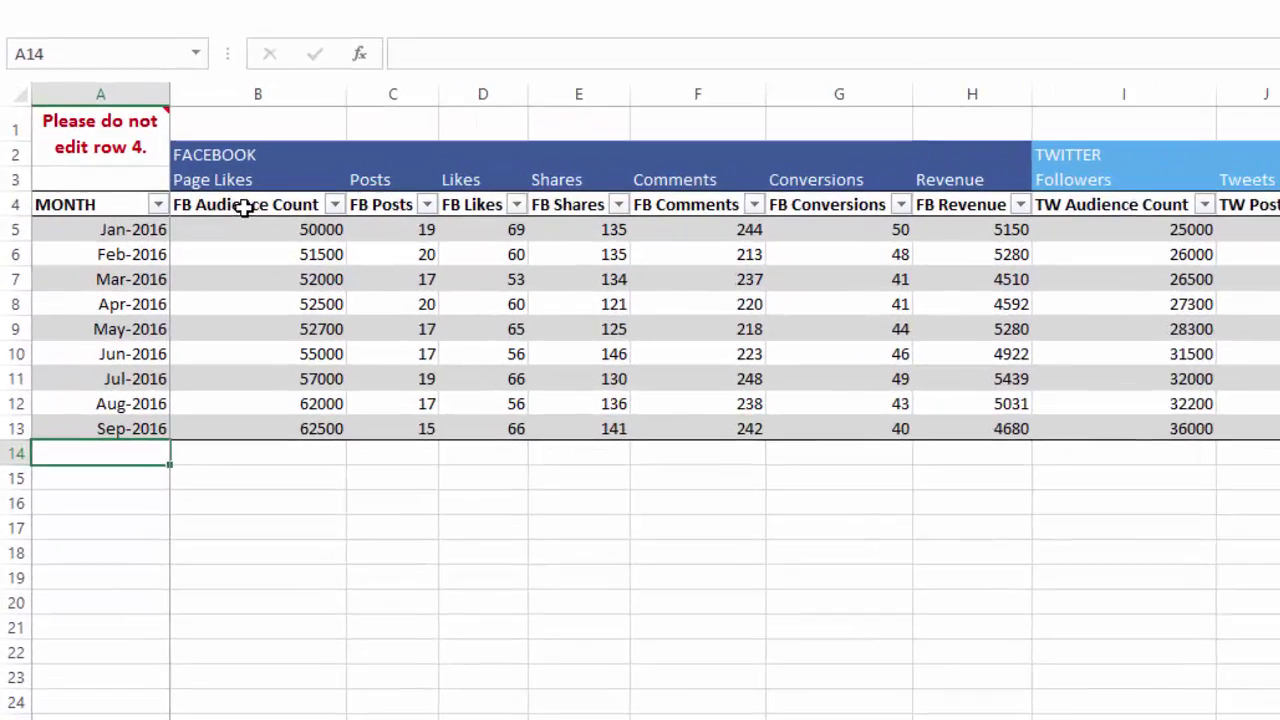
Compare the row 4 field names with the row 3 labels for Facebook and Twitter, and read the note about not editing row 4
left_click(192, 160)
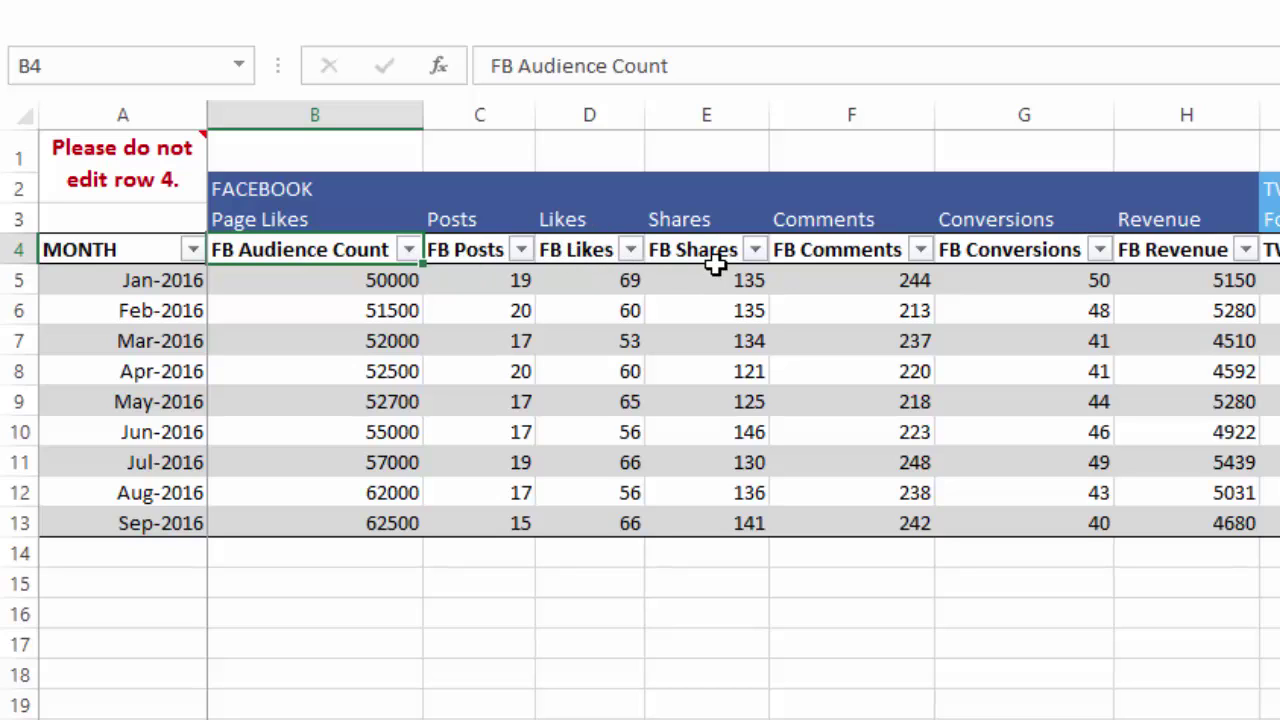
mouse_move(167, 190)
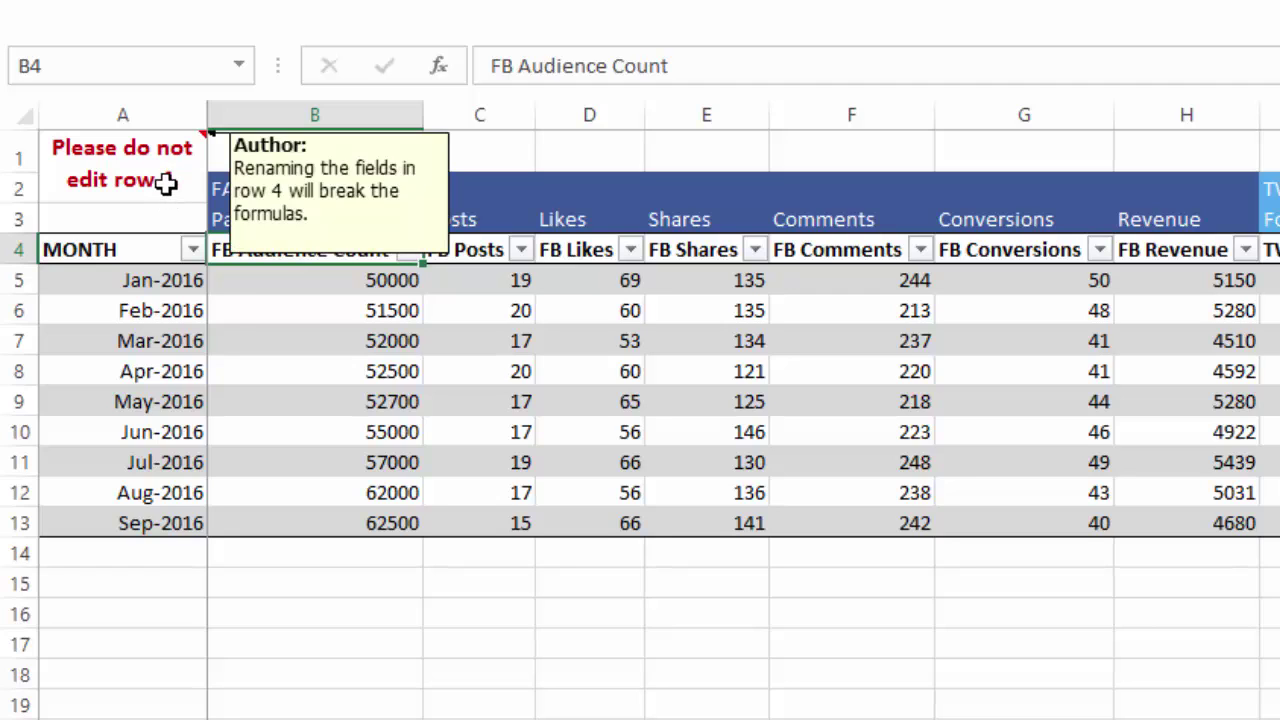
left_click(318, 219)
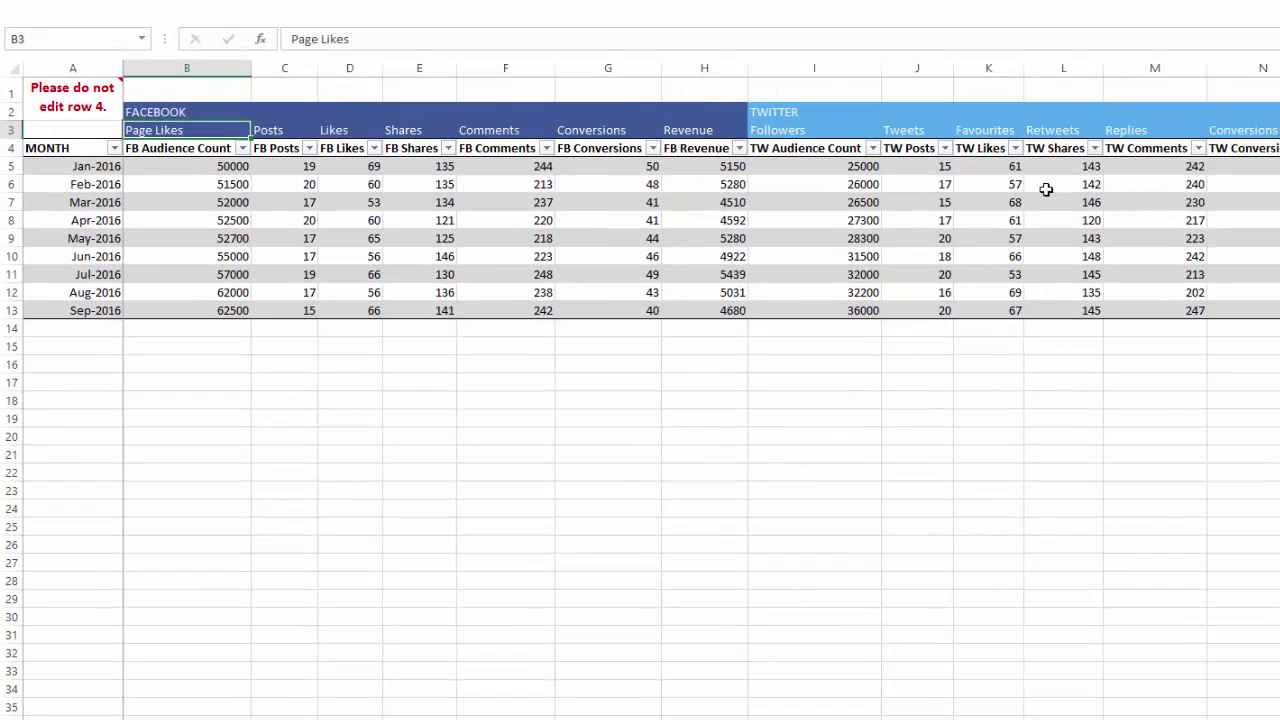
left_click(918, 150)
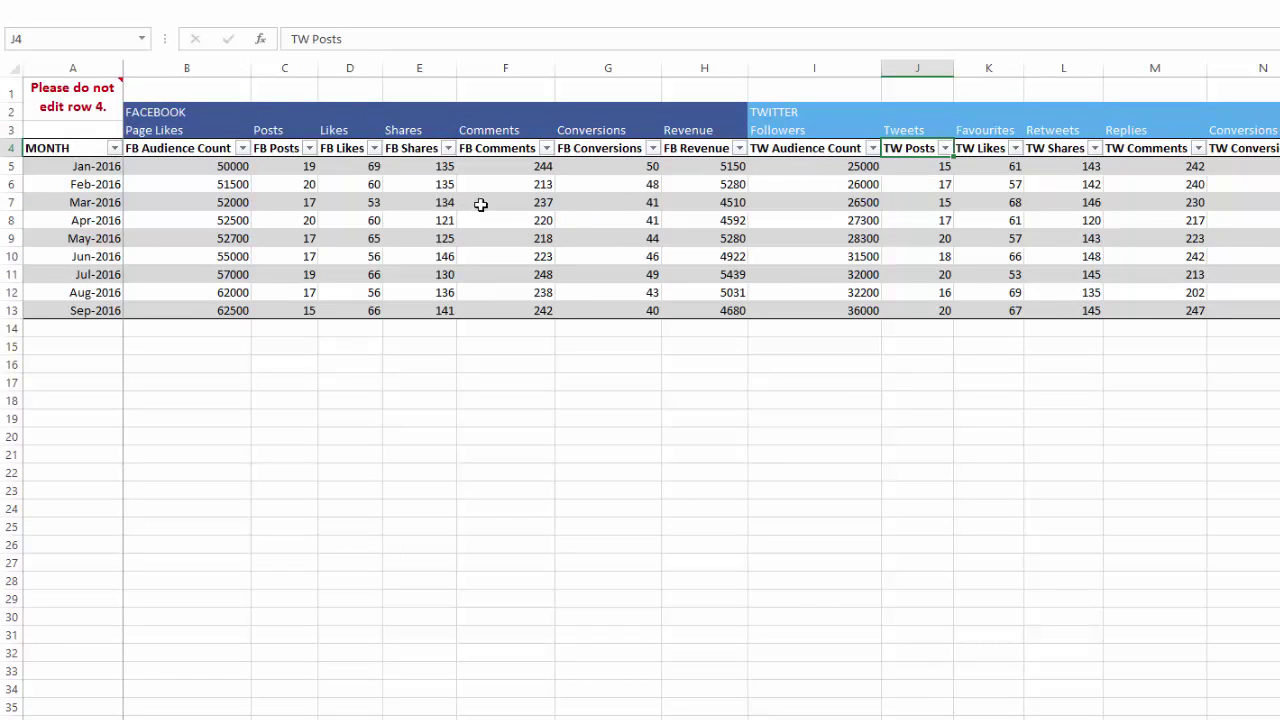
left_click(928, 133)
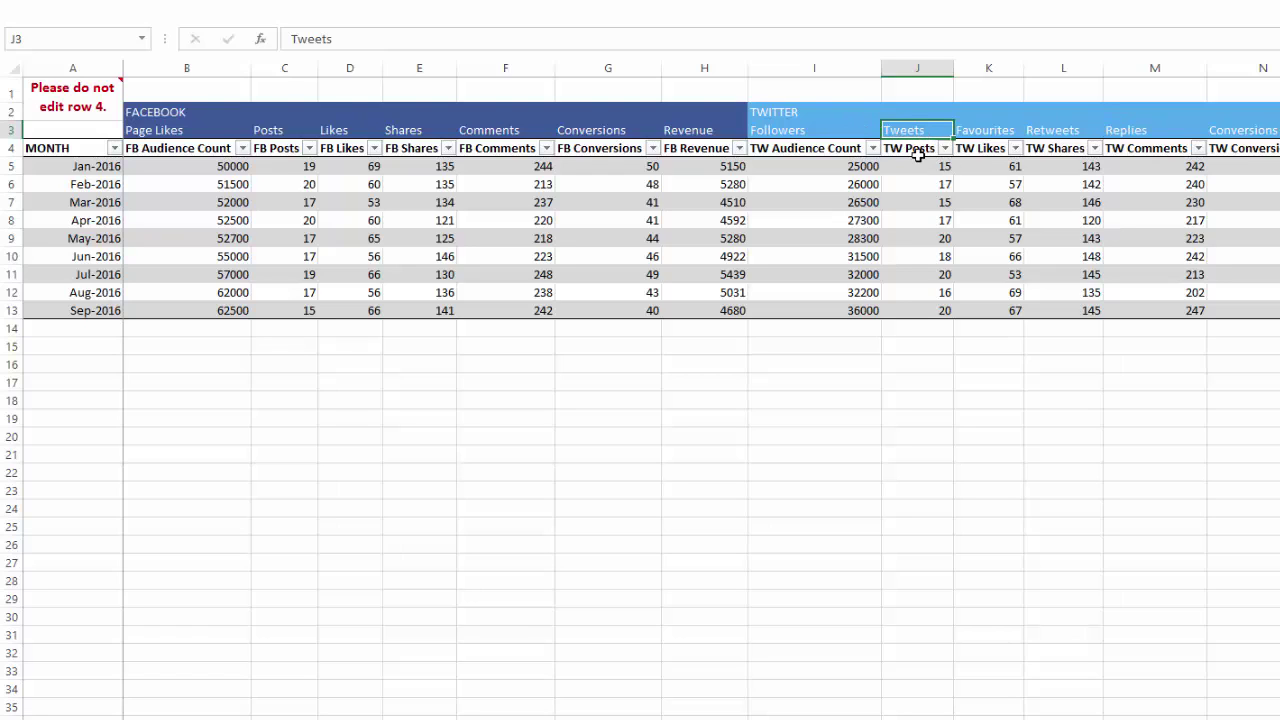
left_click(912, 150)
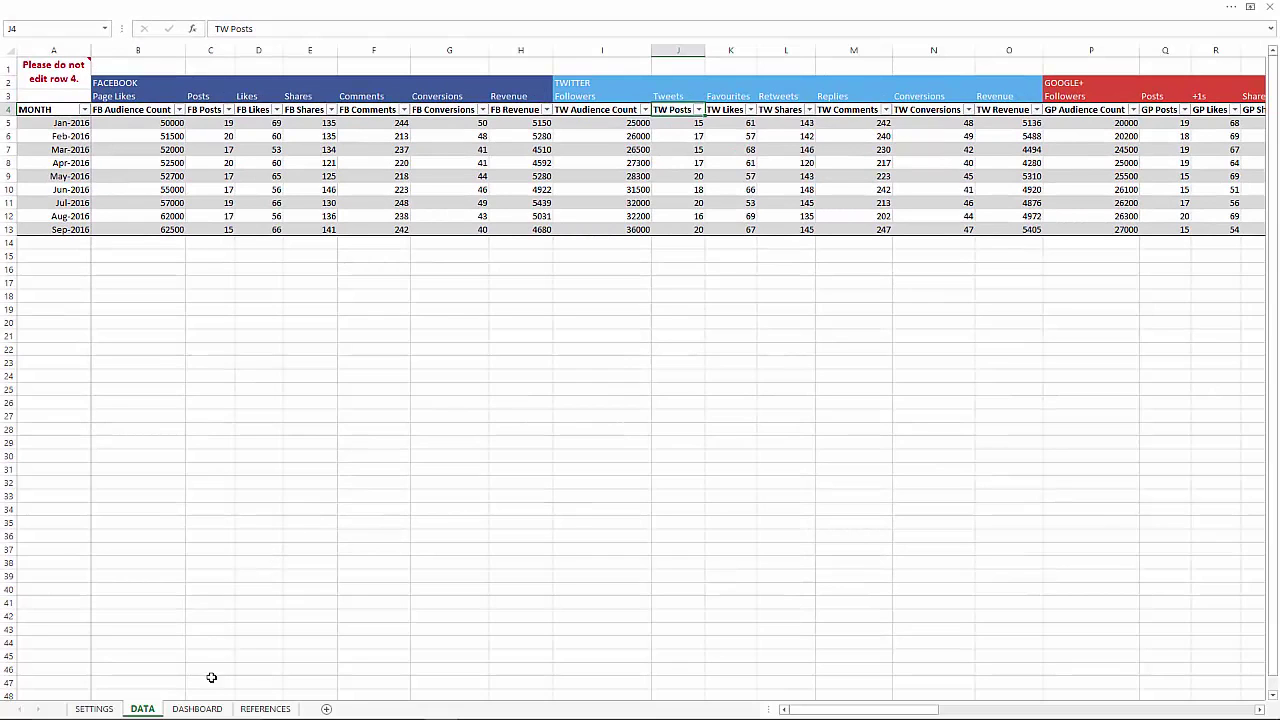
Check the DASHBOARD sheet with YouTube excluded and included again on the SETTINGS sheet
left_click(197, 709)
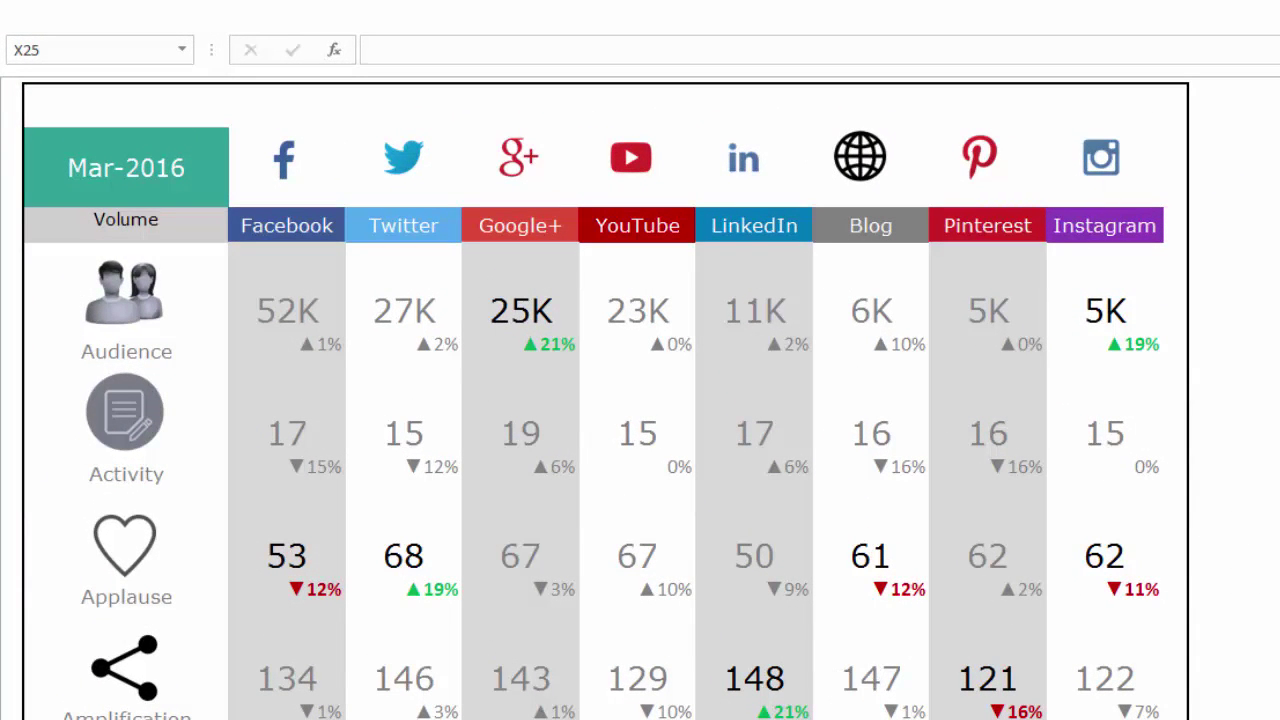
key("ctrl+Page_Up")
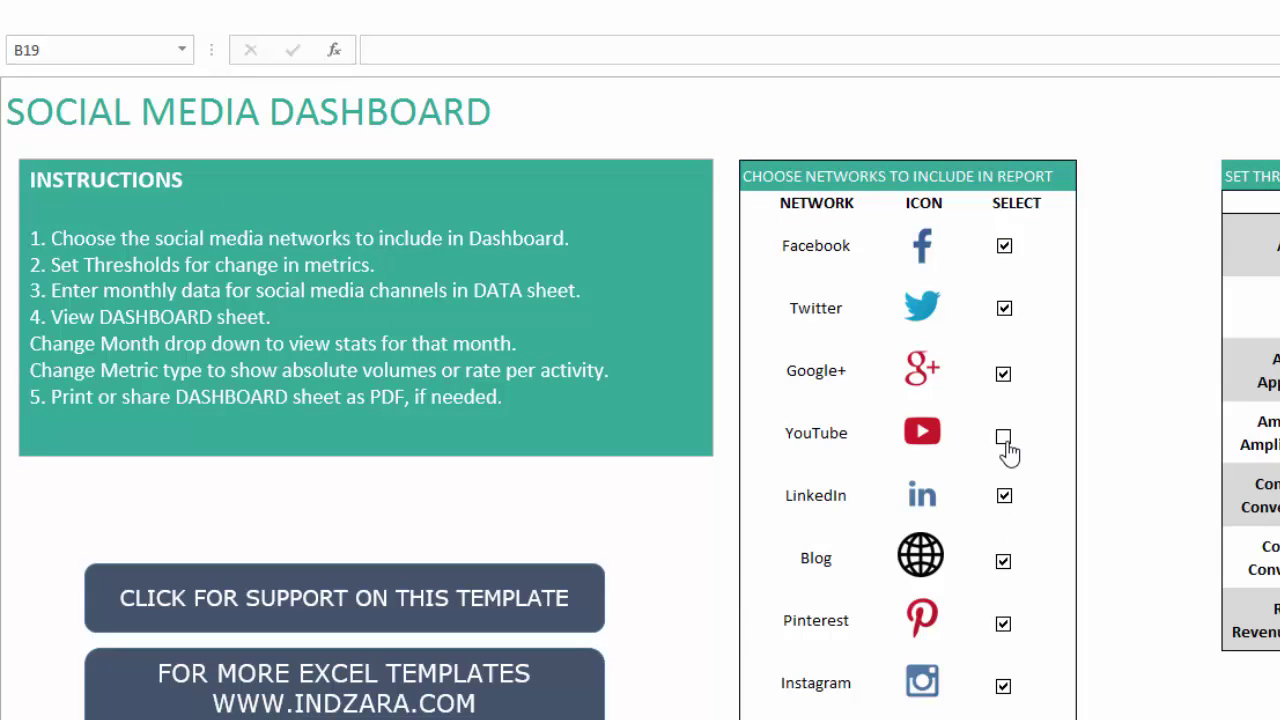
key("ctrl+Page_Down")
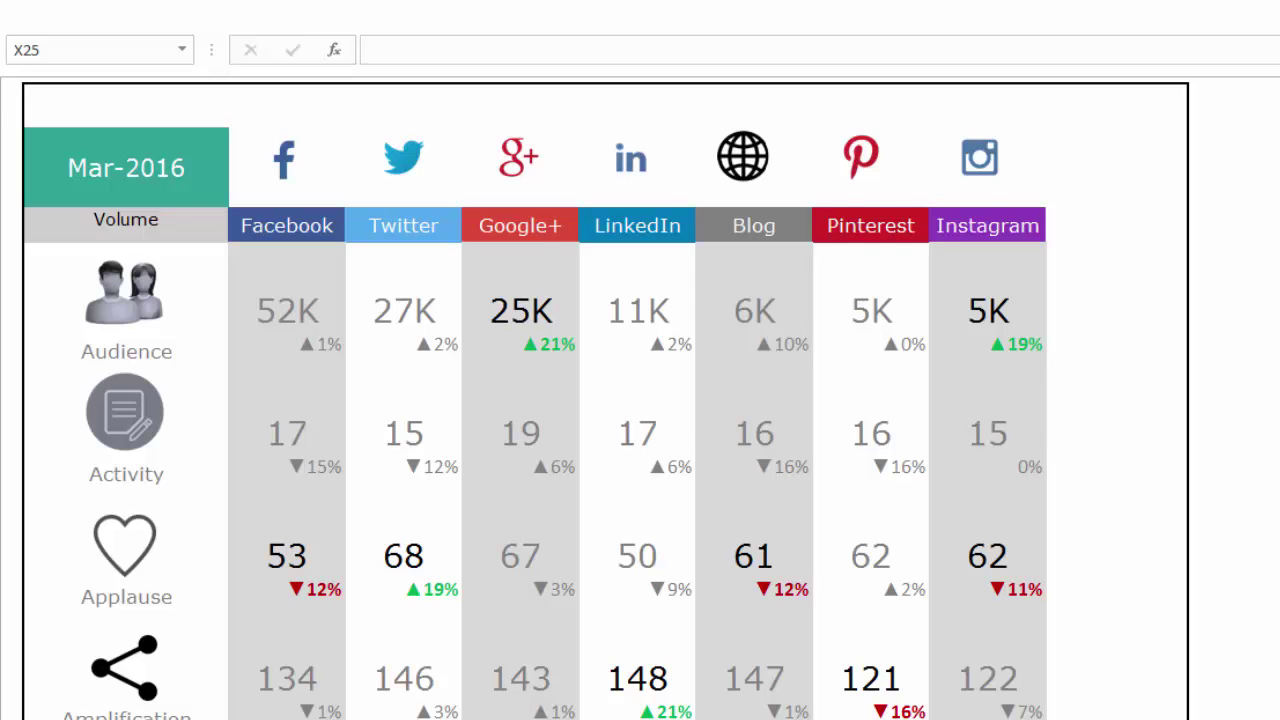
key("ctrl+Page_Up")
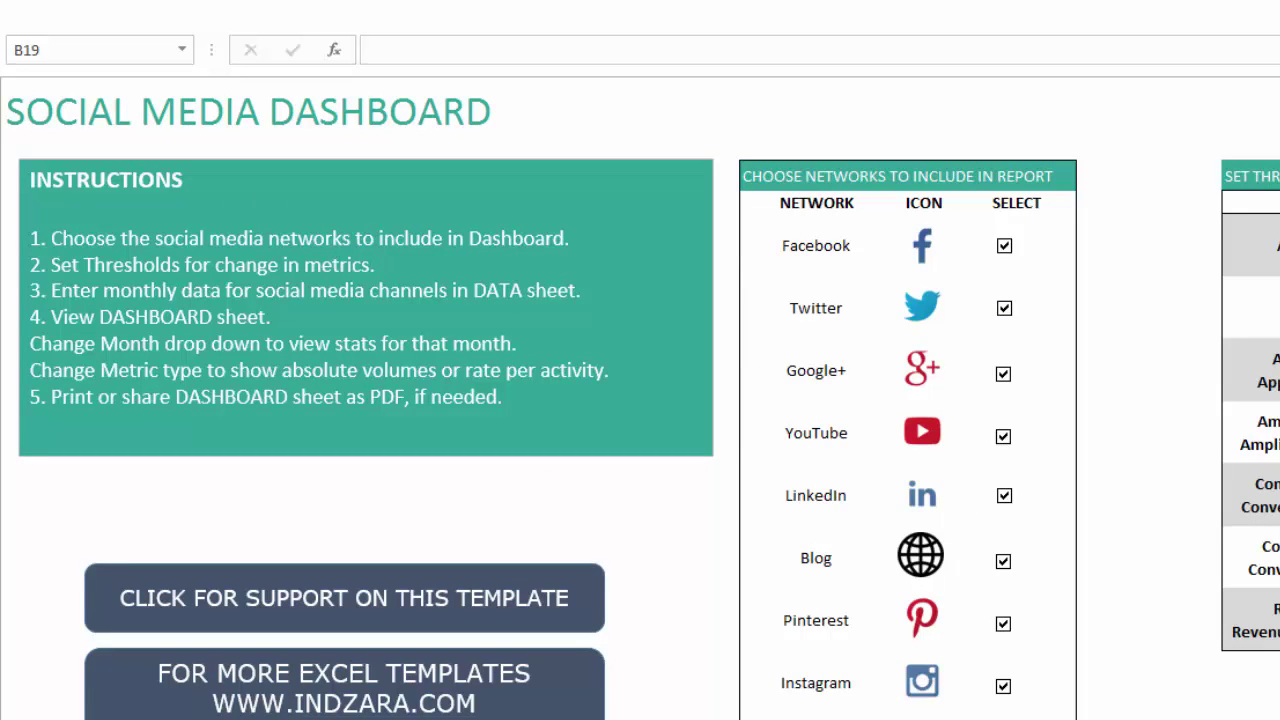
key("ctrl+Page_Down")
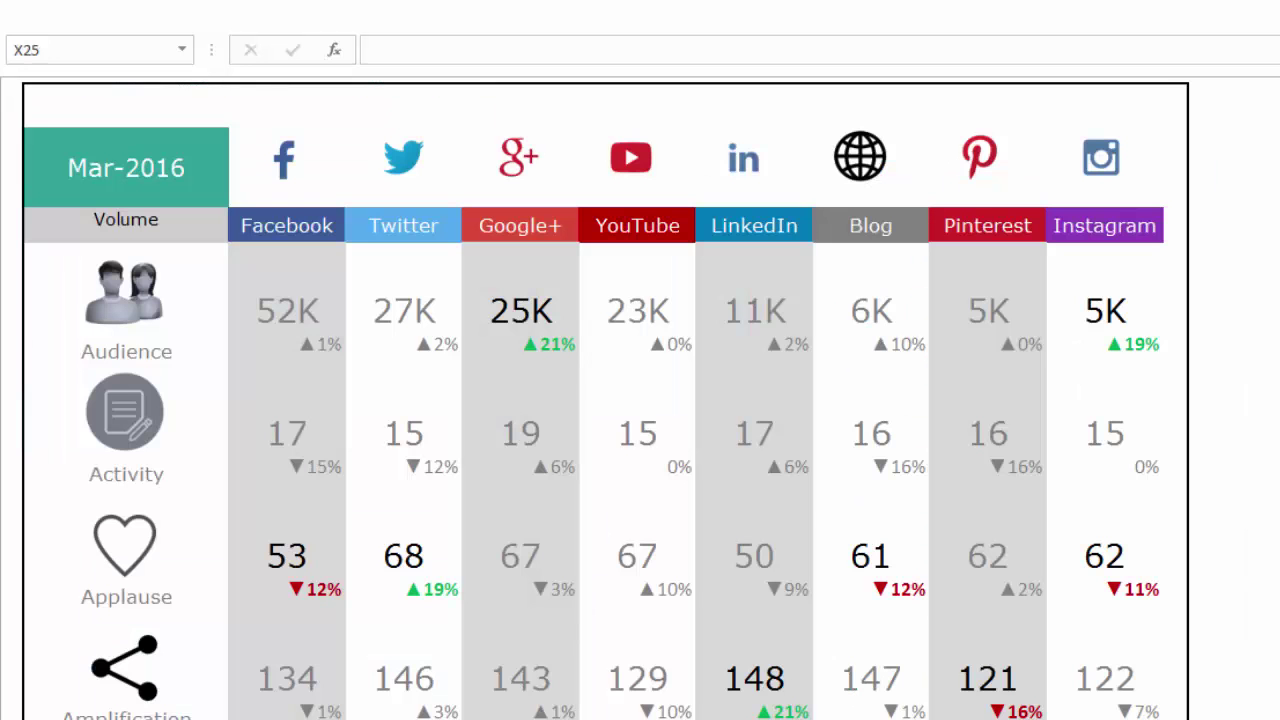
Show Apr-2016 on the dashboard and inspect Facebook's Audience figure together with its percentage change
left_click(207, 173)
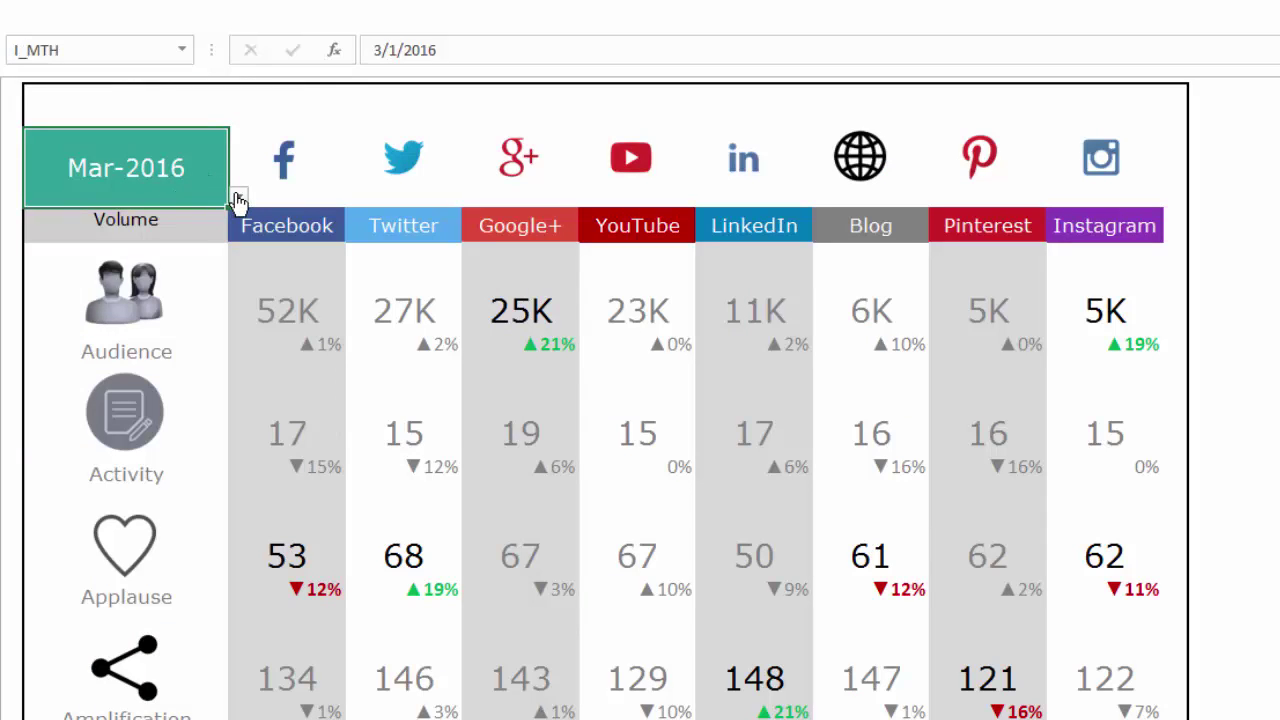
left_click(238, 198)
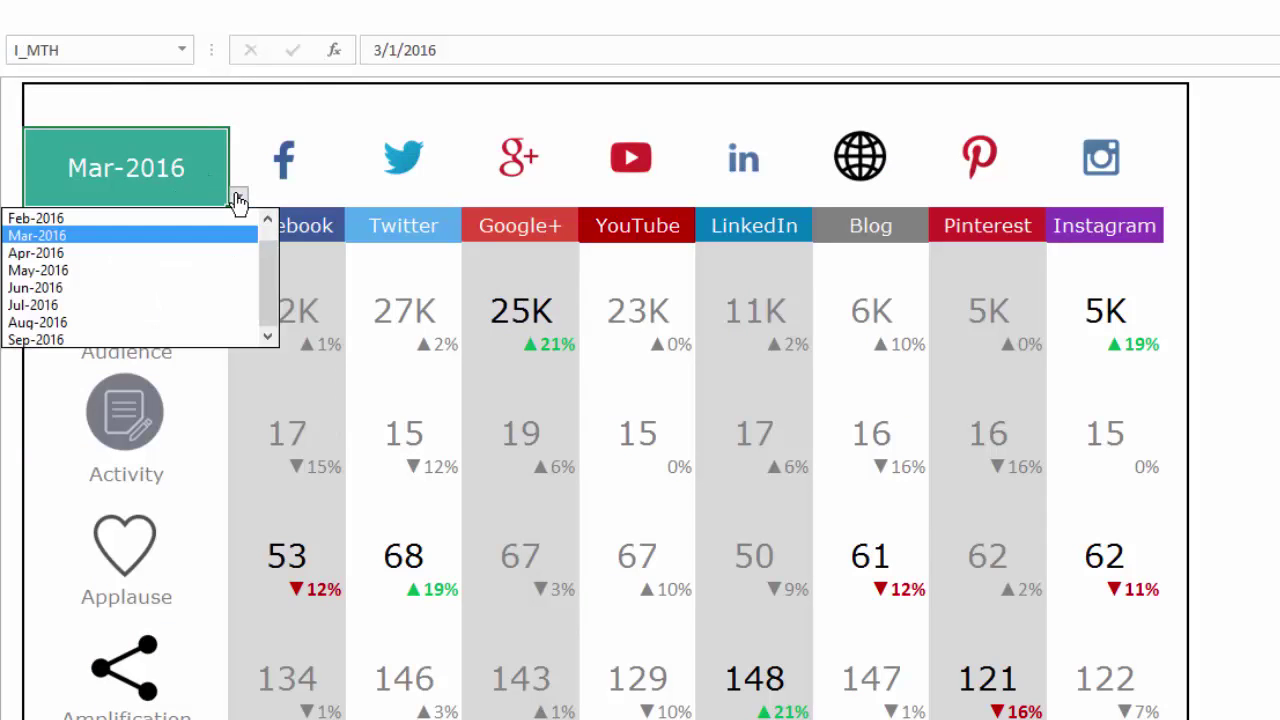
left_click(188, 254)
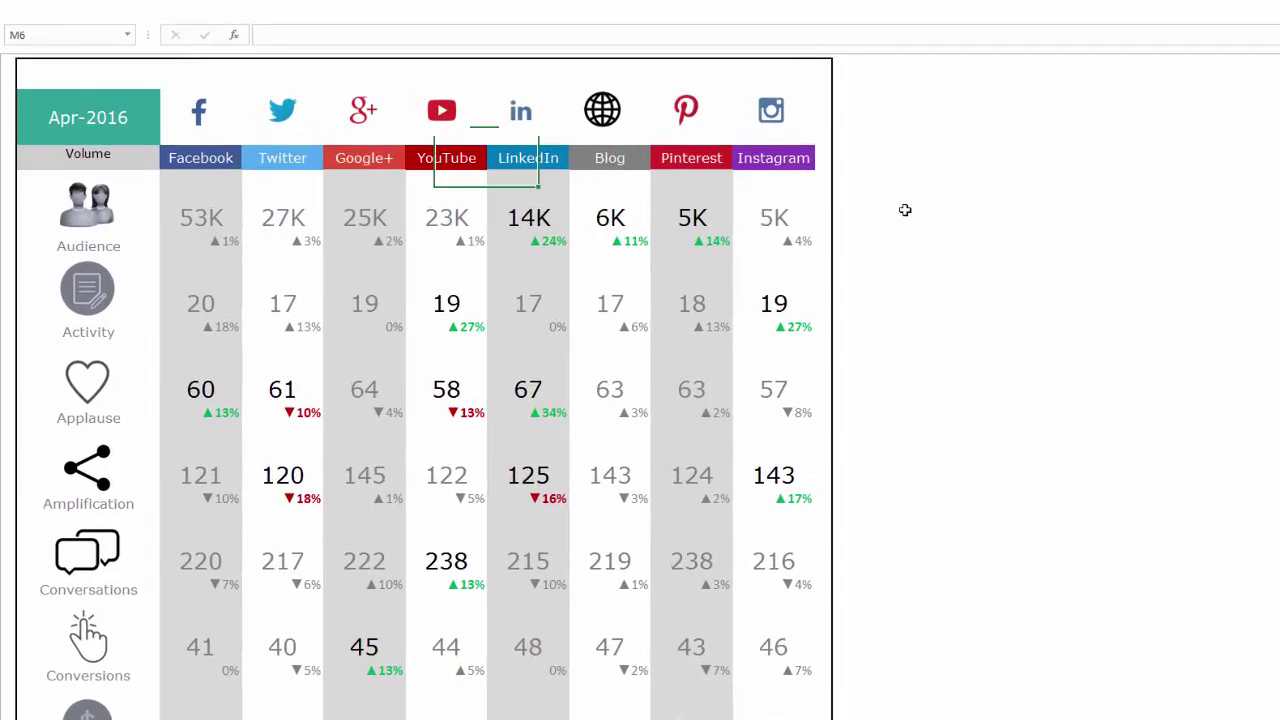
left_click(805, 187)
left_click(207, 196)
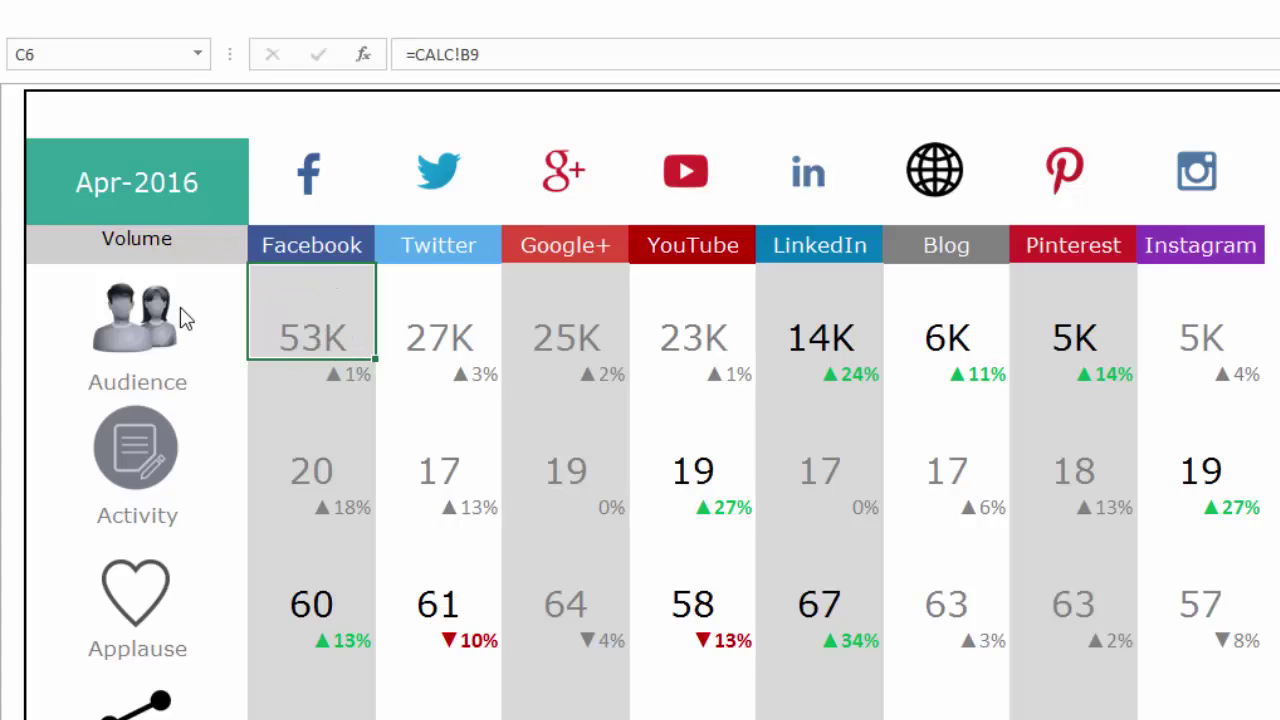
left_click(349, 376)
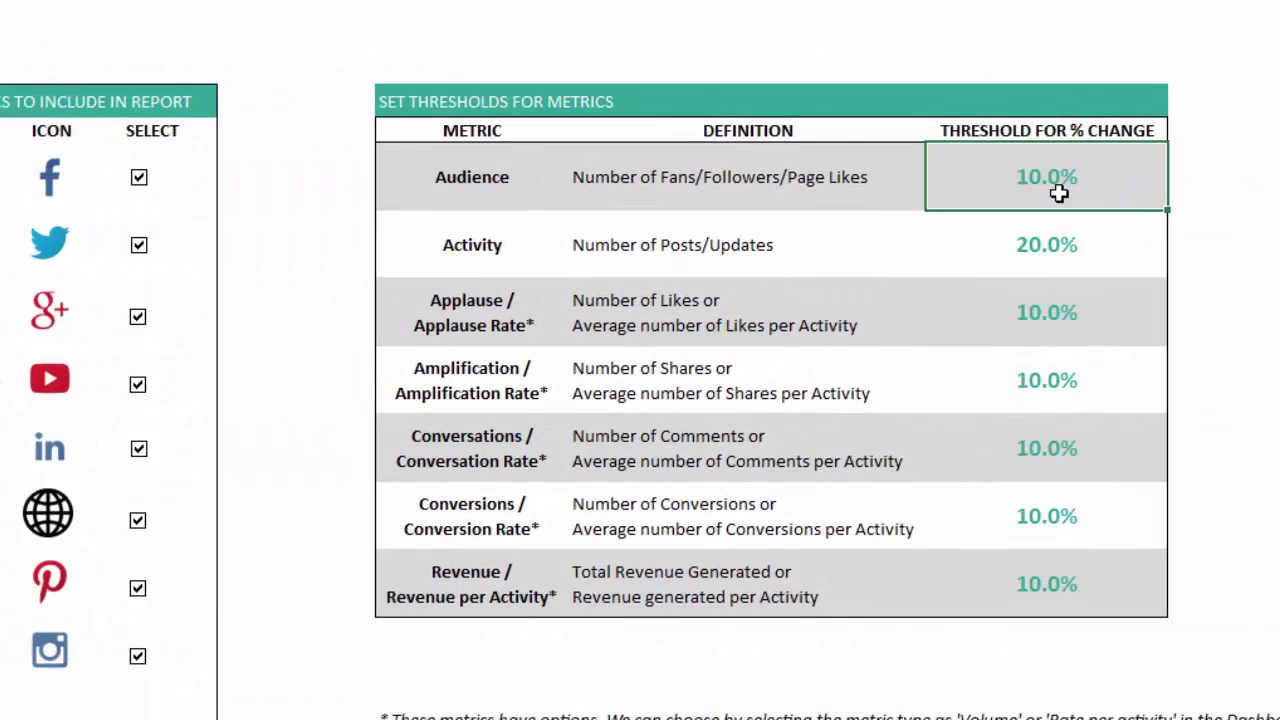
Set the Audience threshold for % change to 2.0% on the SETTINGS sheet, and return it to 10%
type("20.0")
key("Return")
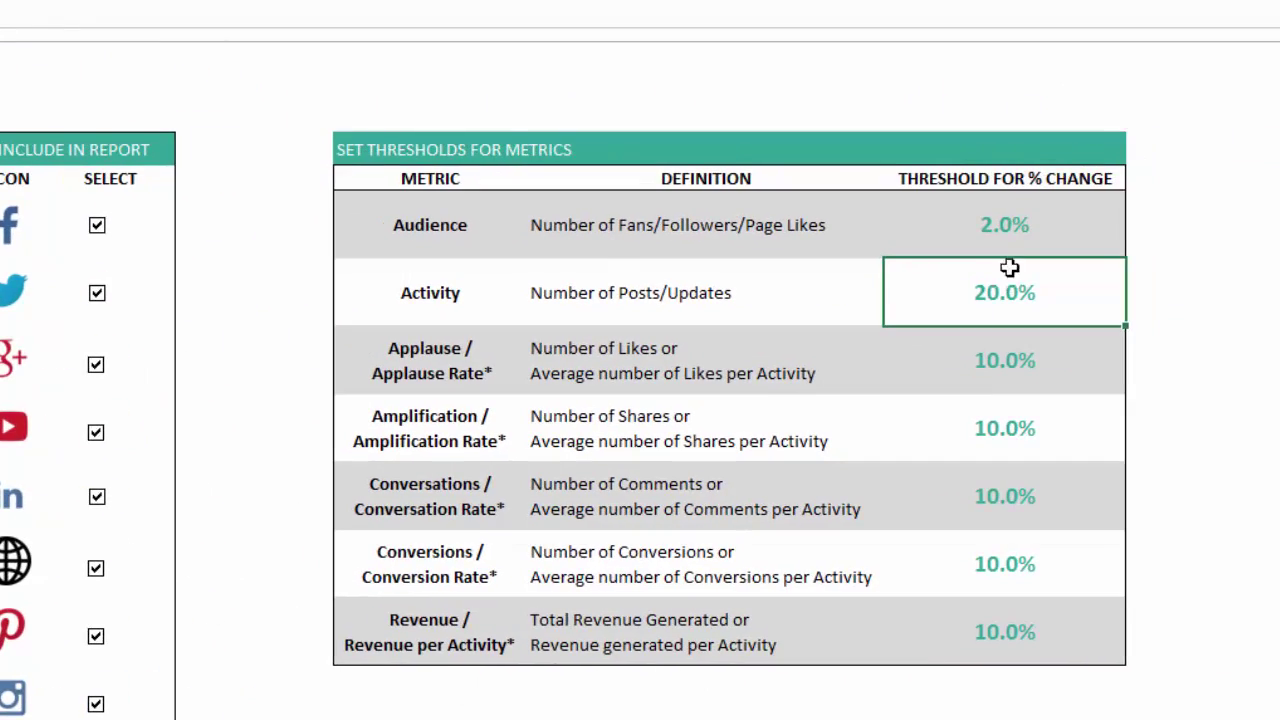
left_click(1005, 230)
type("10")
key("Return")
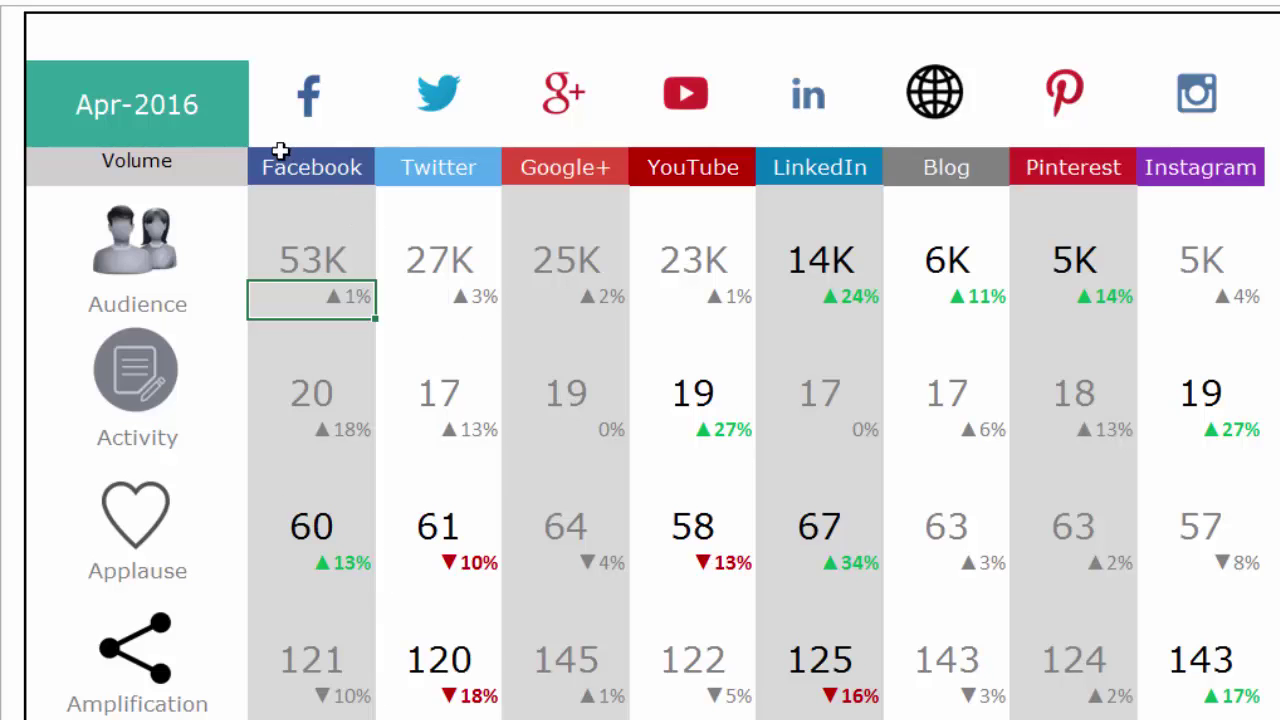
Change the dashboard's metric type to Rate per Activity
left_click(238, 163)
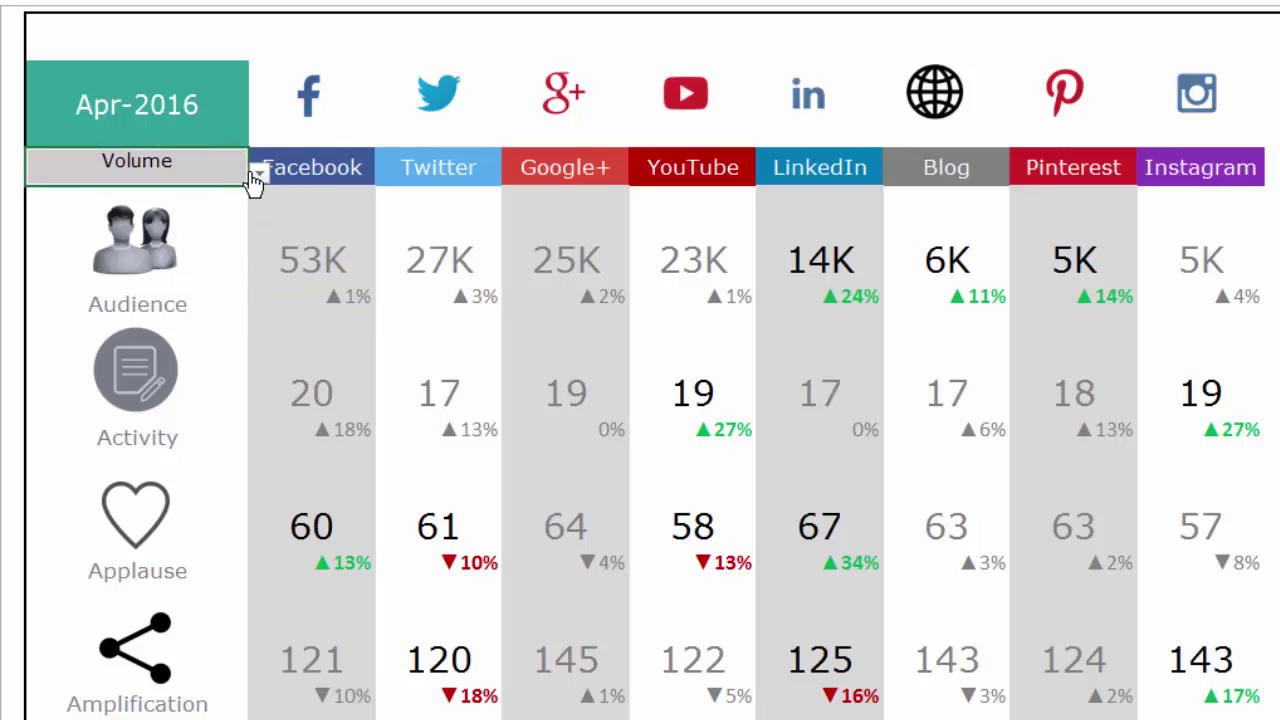
left_click(258, 172)
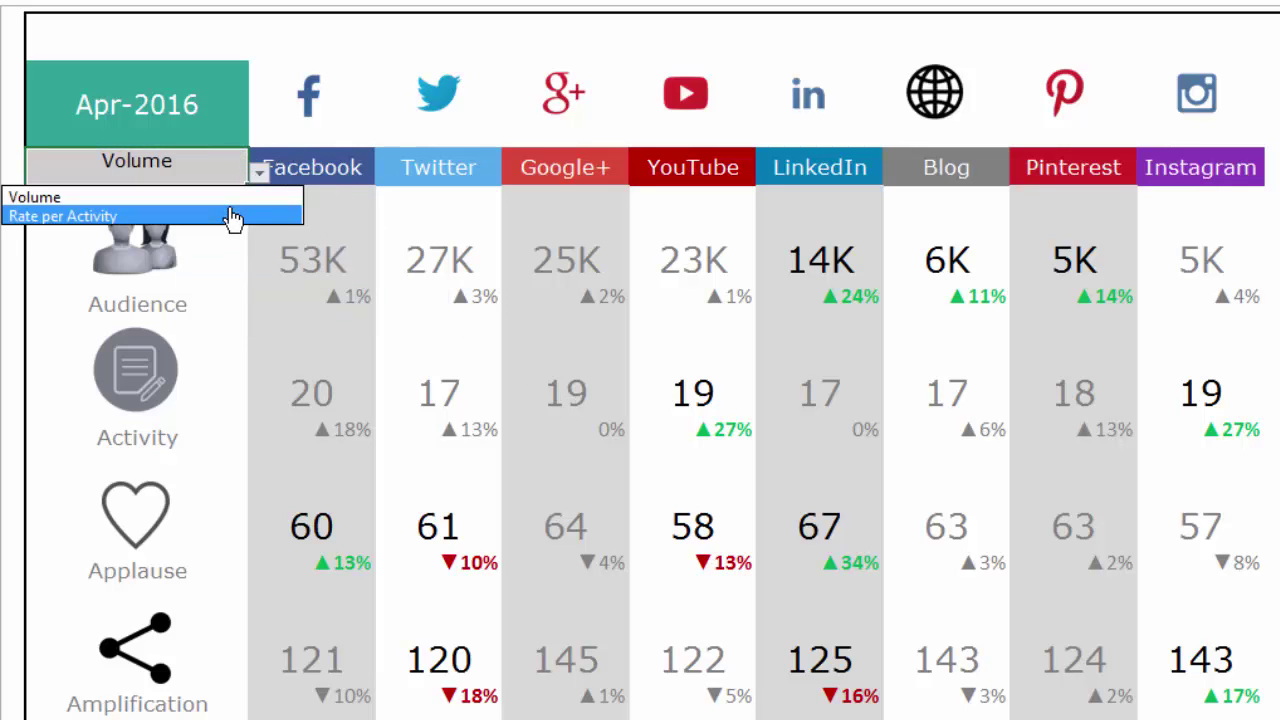
left_click(232, 217)
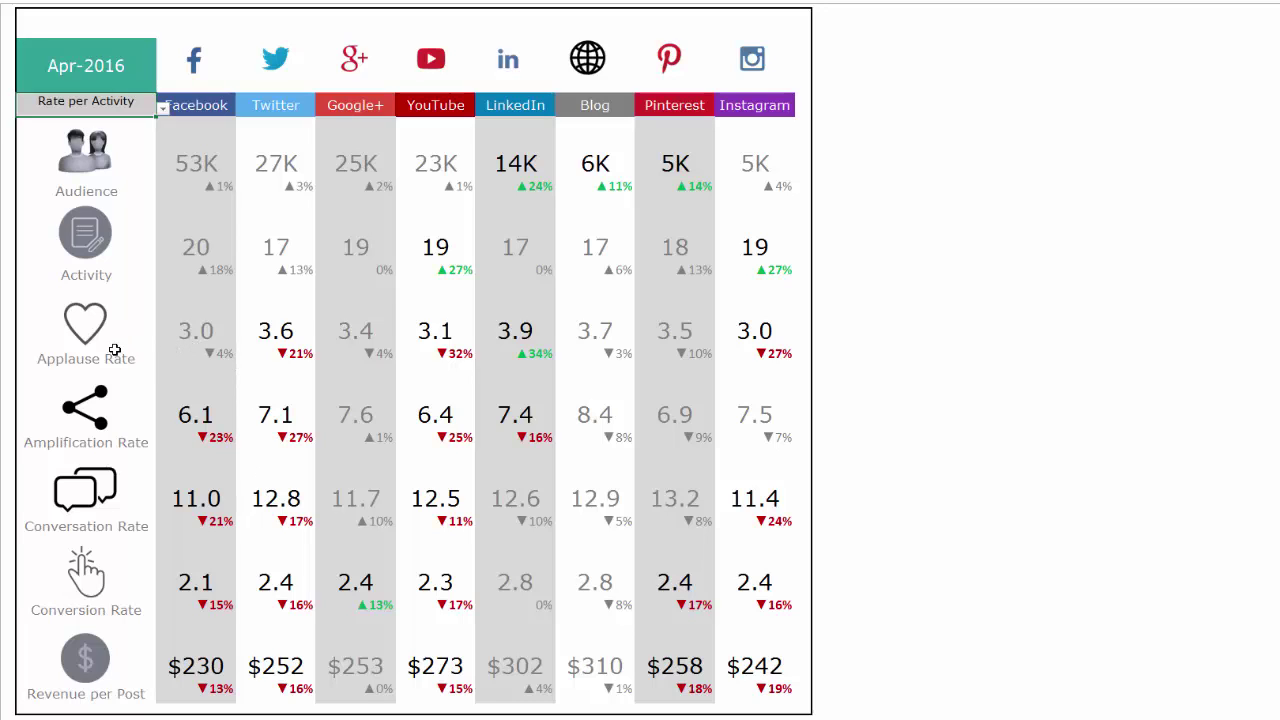
Switch the metric type to Volume and back to Rate per Activity, and inspect Facebook's Applause Rate
left_click(162, 107)
left_click(129, 122)
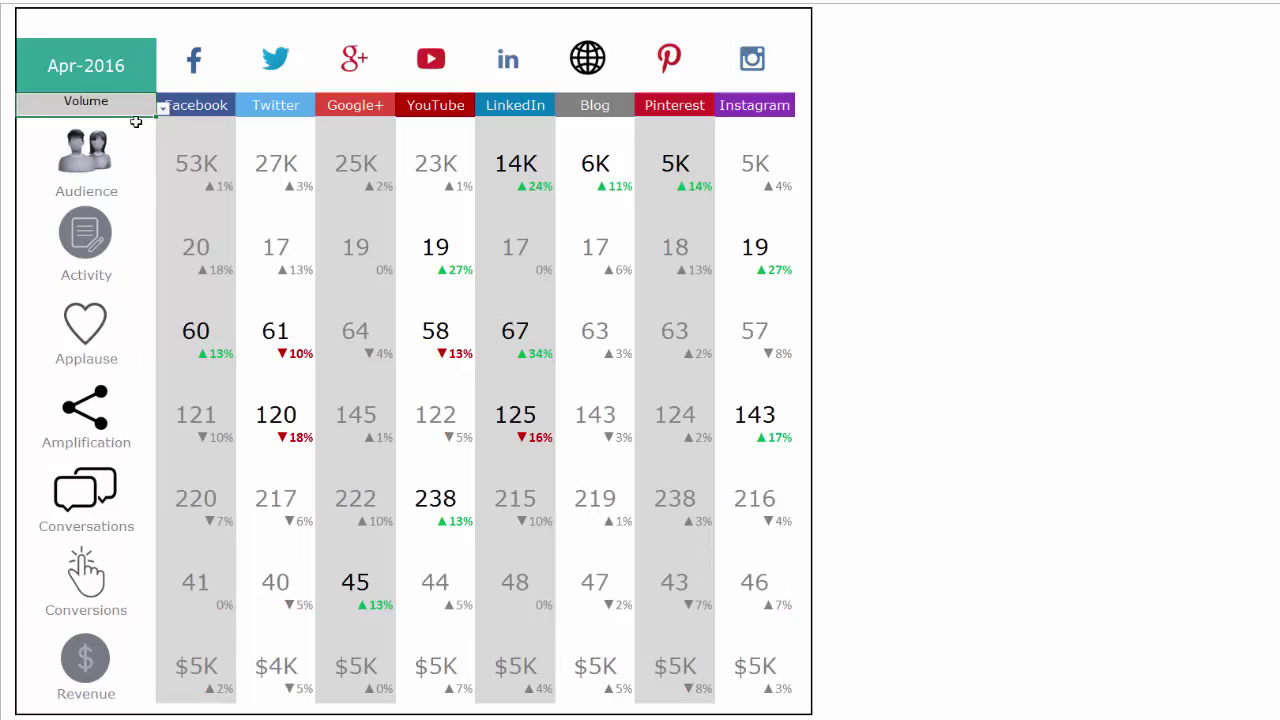
left_click(163, 107)
left_click(120, 136)
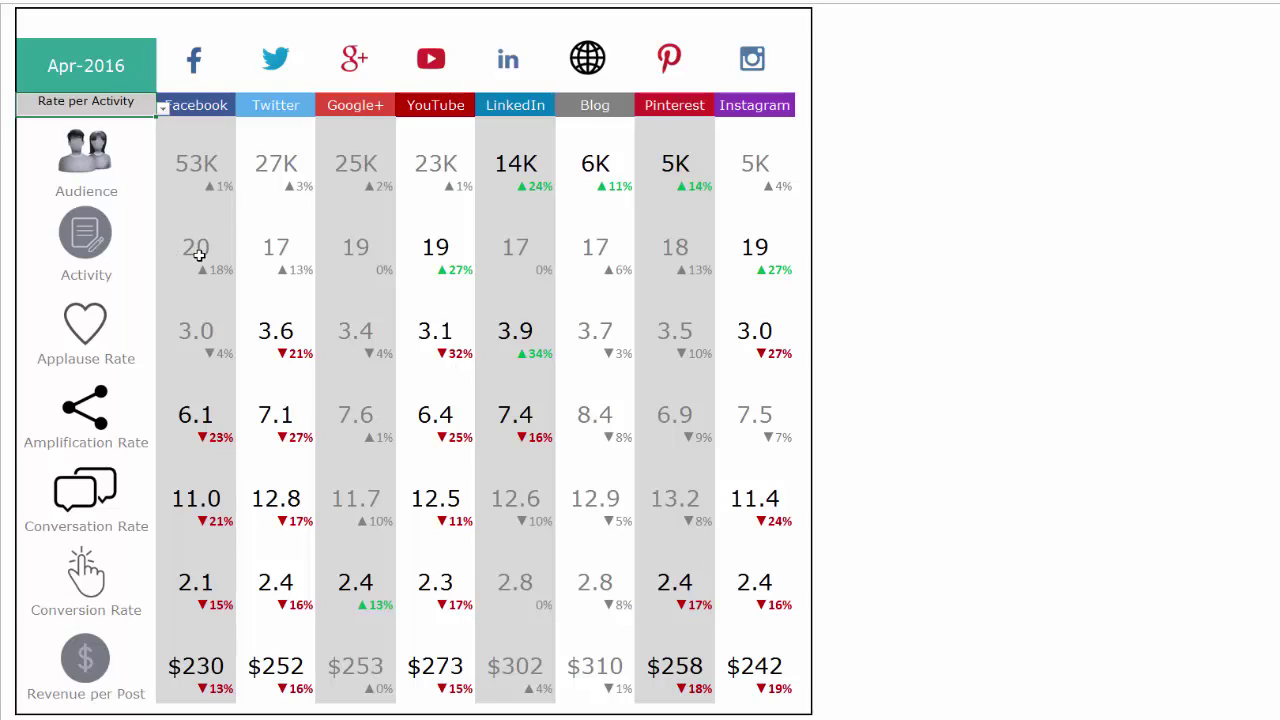
left_click(196, 319)
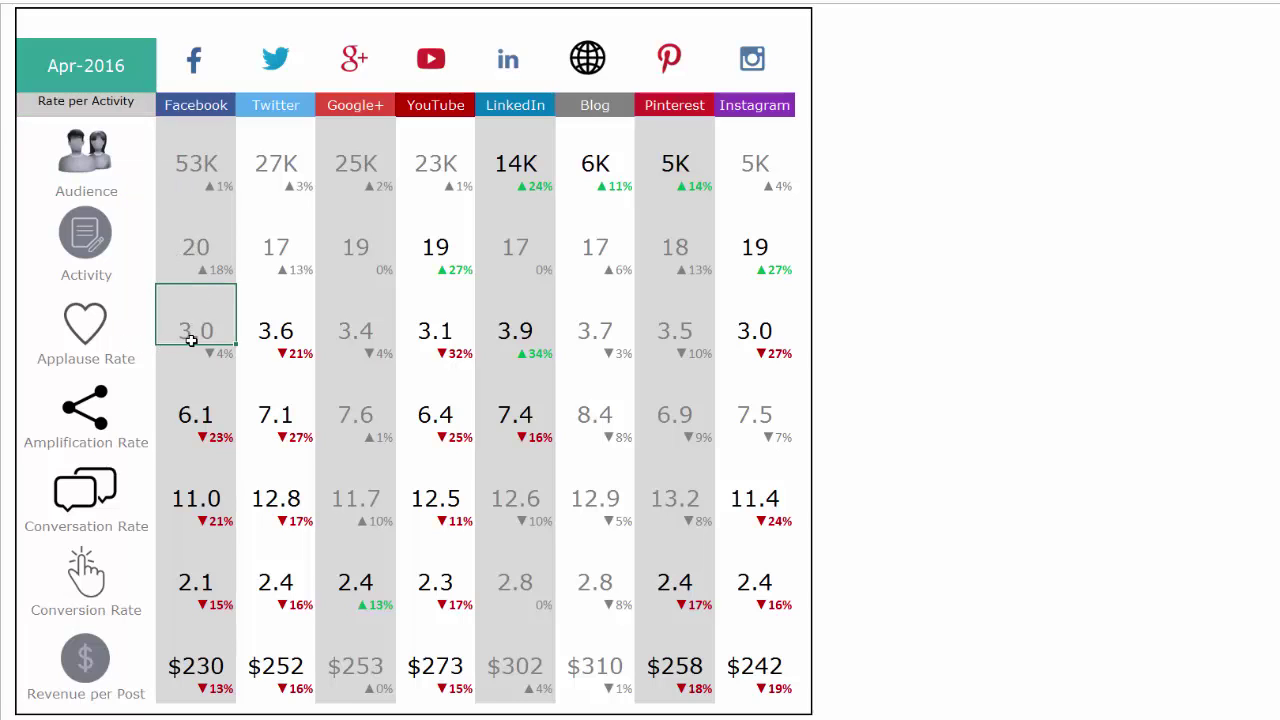
Compare the Volume metrics with the Rate per Activity metrics once more, ending on Rate per Activity
left_click(134, 101)
left_click(162, 107)
left_click(145, 124)
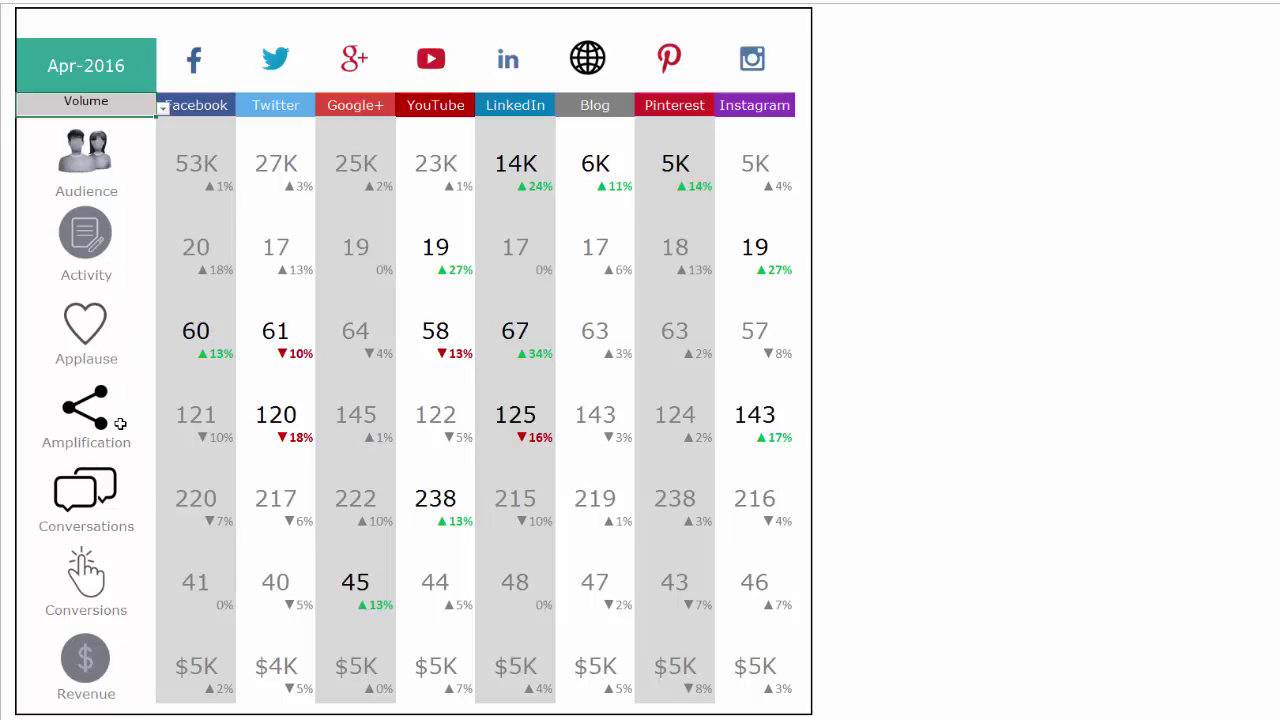
left_click(162, 107)
left_click(155, 136)
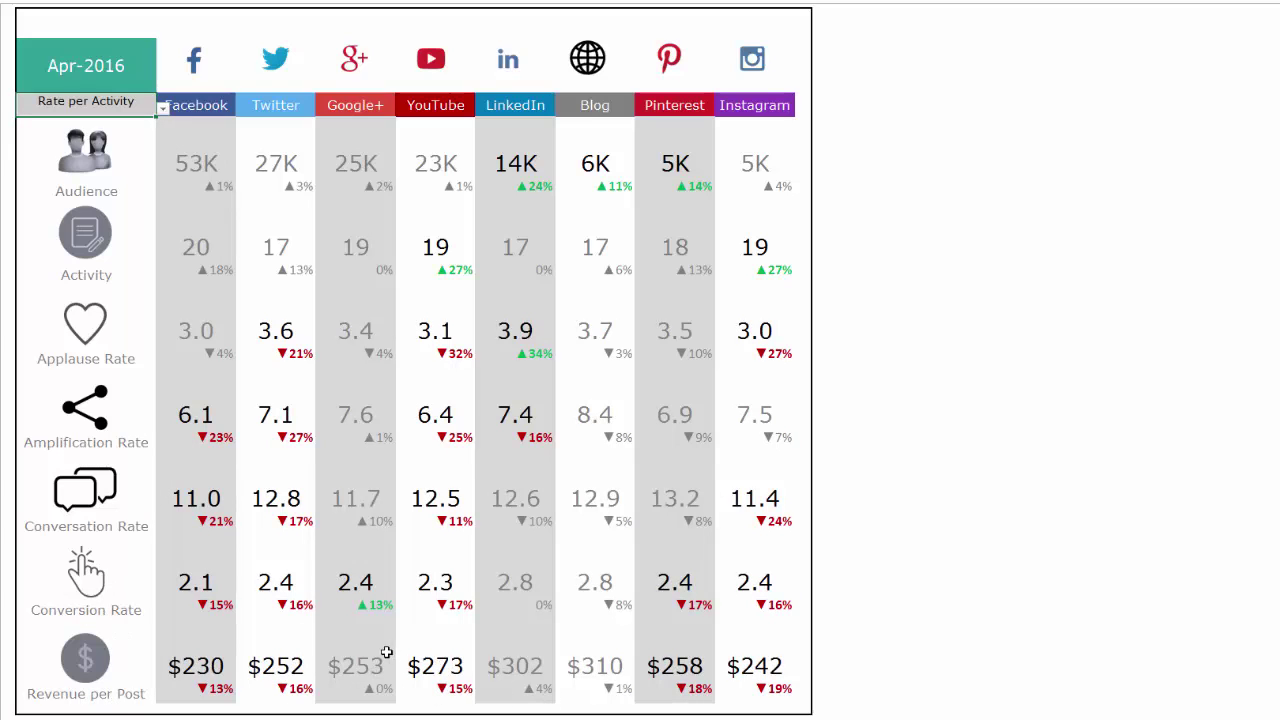
Set the dashboard month to May-2016
left_click(143, 83)
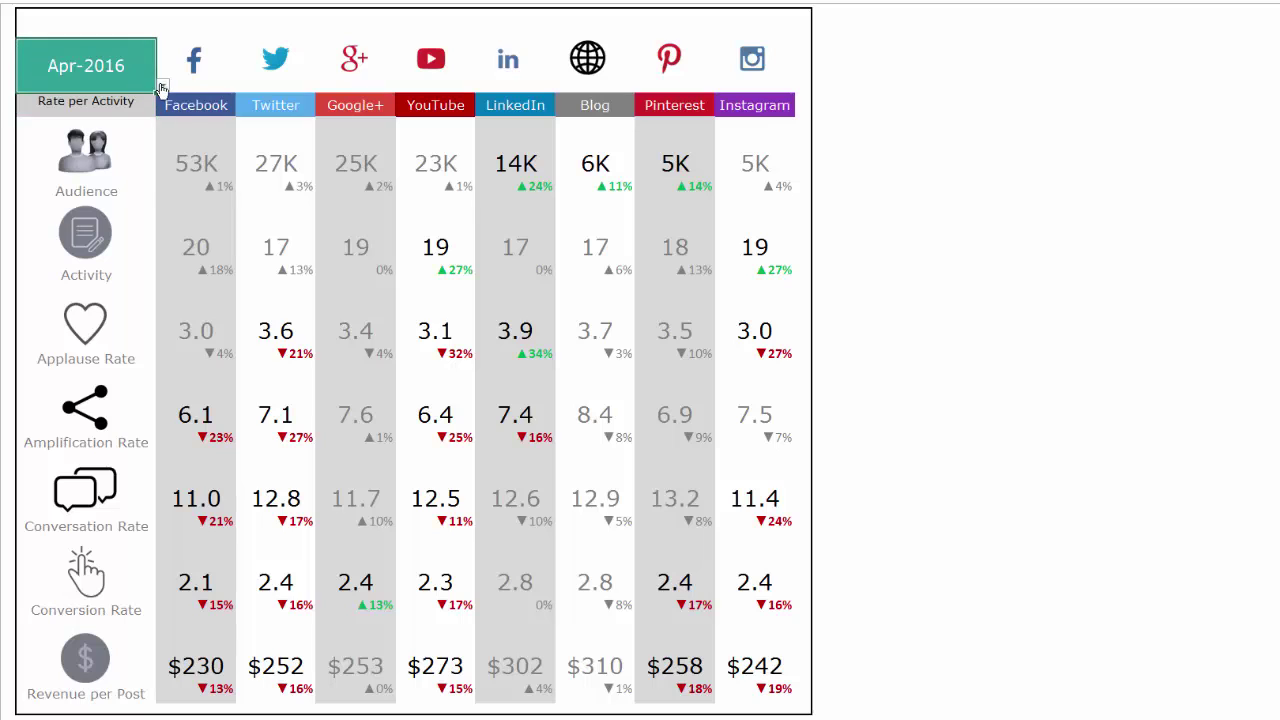
left_click(160, 90)
left_click(114, 132)
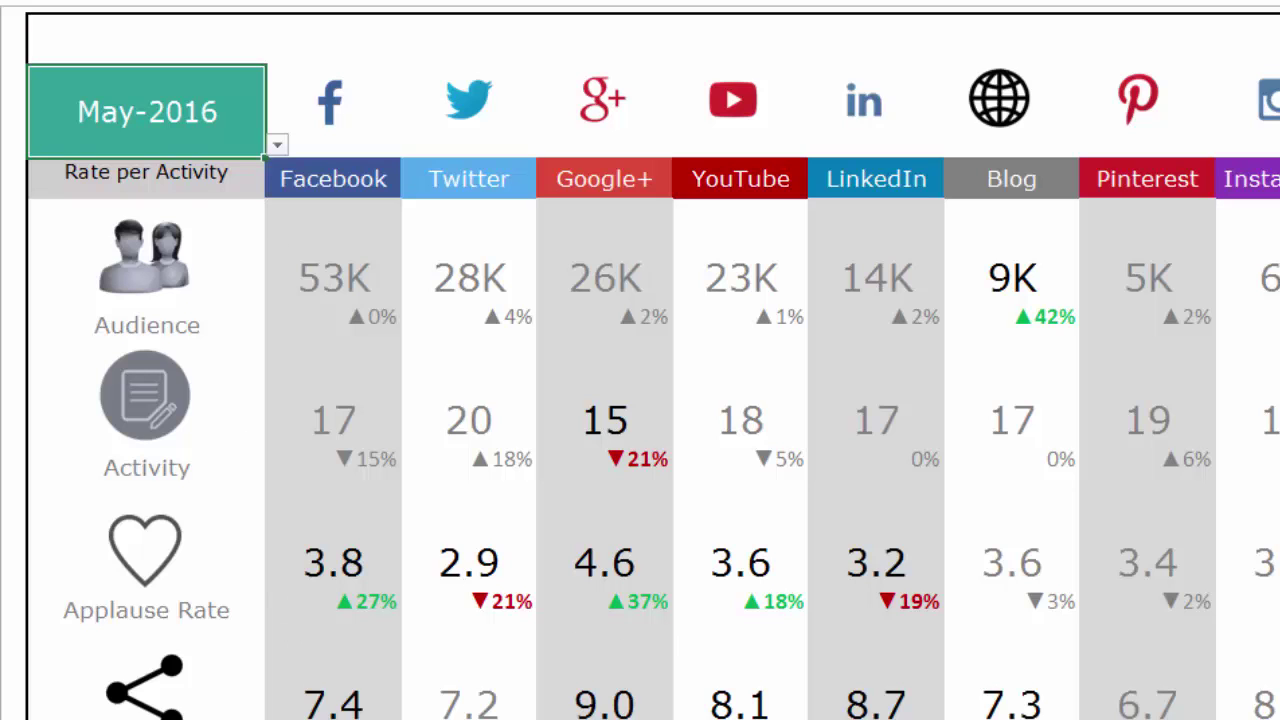
Check the months in the data table, and set the dashboard month to Aug-2016
key("ctrl+Page_Down")
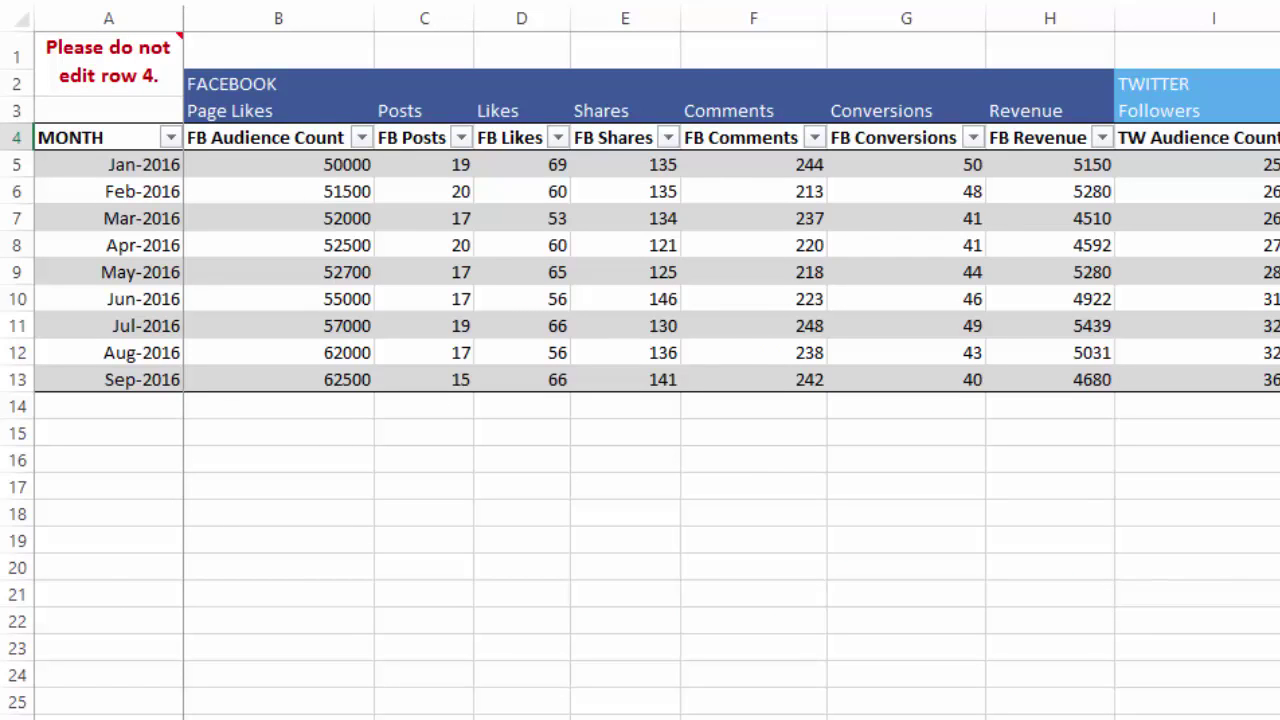
key("ctrl+Page_Up")
left_click(276, 147)
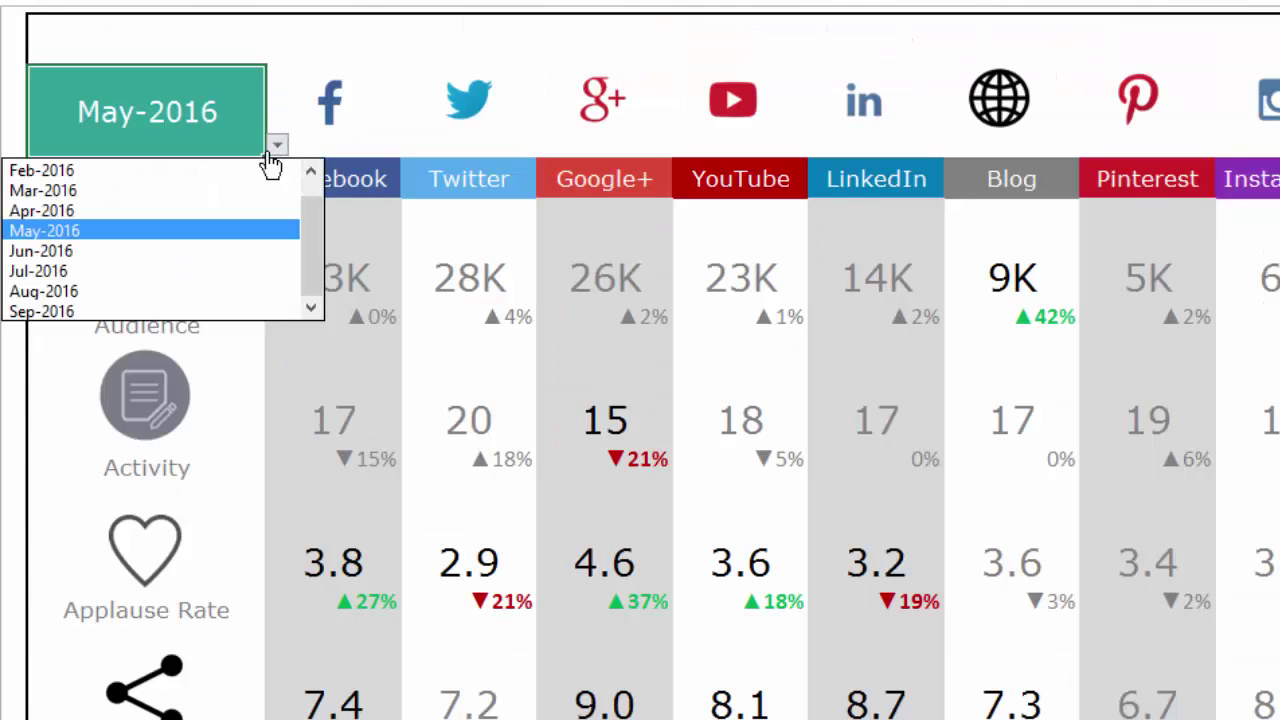
left_click(166, 291)
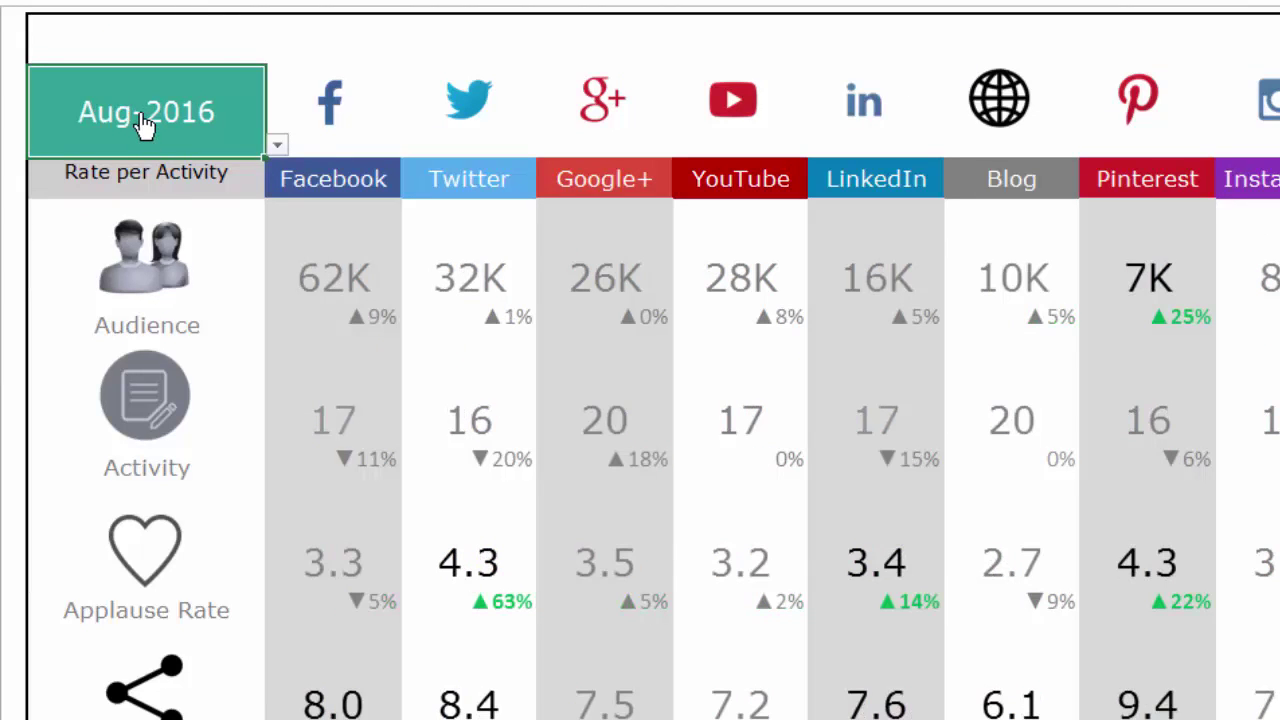